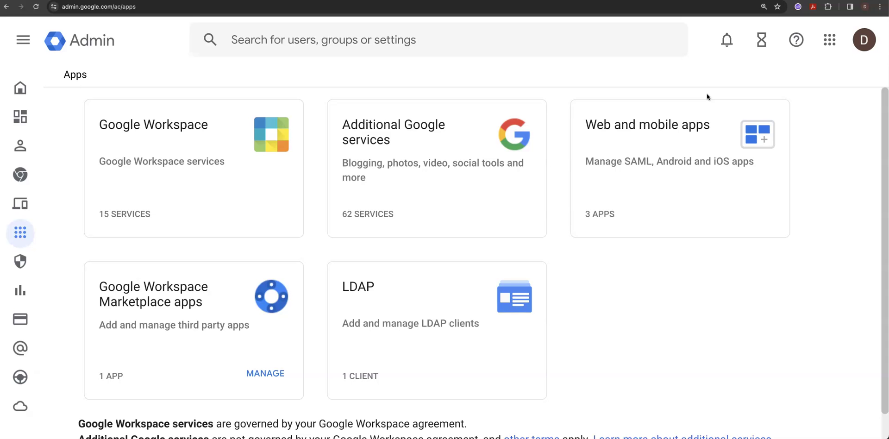
Switch to Gmail, find Groups in the list of Google apps, and open the My groups overview in Google Groups.
left_click(549, 29)
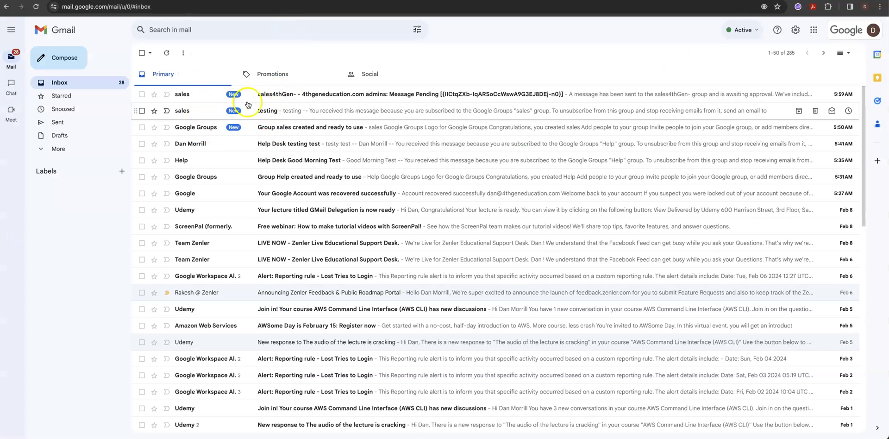
left_click(109, 161)
left_click(747, 46)
left_click(813, 29)
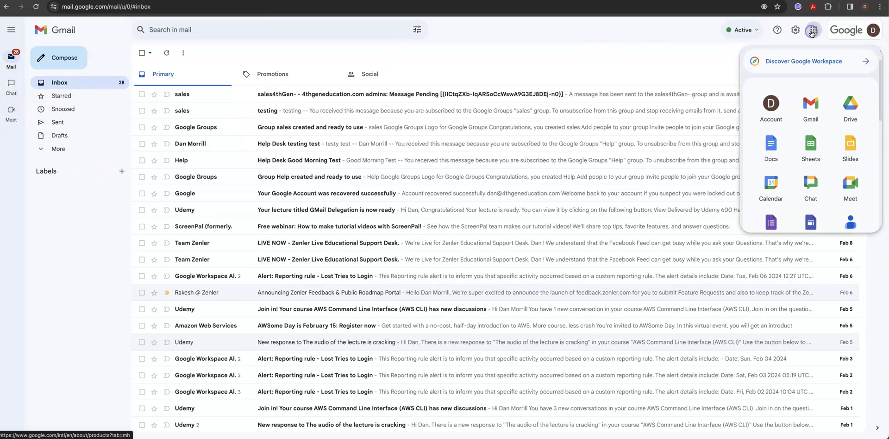
scroll(815, 130, "down", 3)
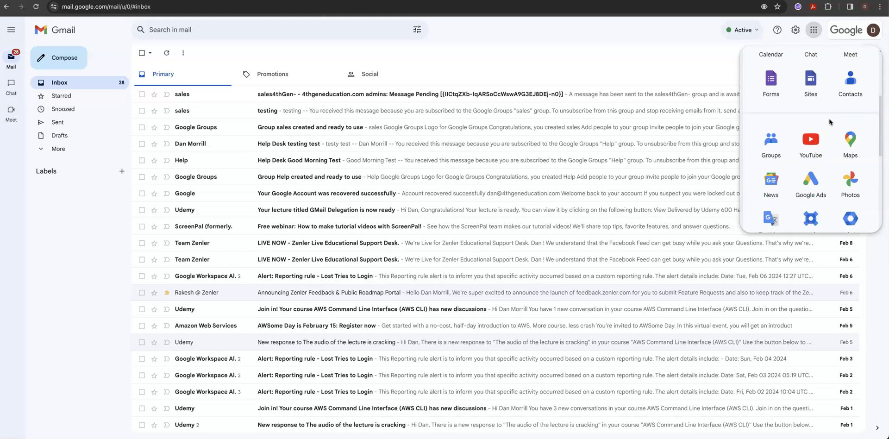
left_click(680, 53)
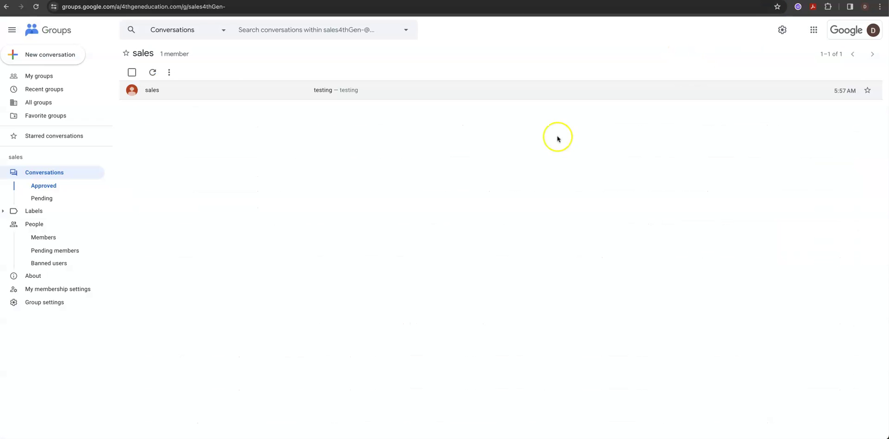
left_click(45, 80)
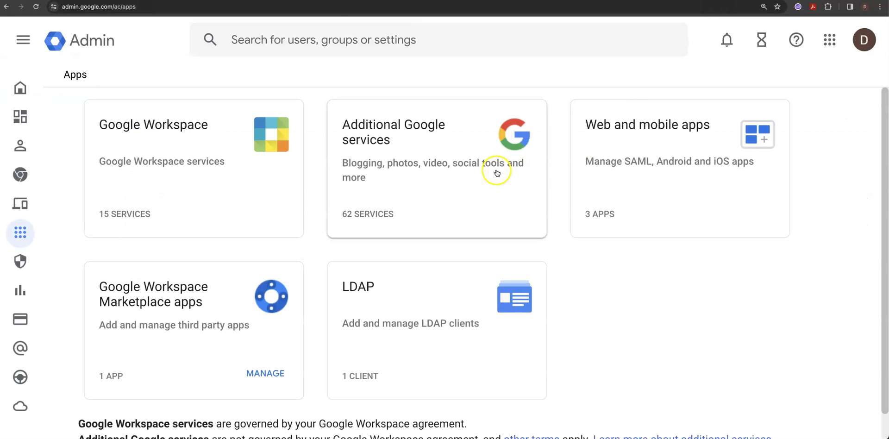
Switch to the Google Admin console, search for "groups", and look through the directory's list of groups.
left_click(322, 36)
type("grpu")
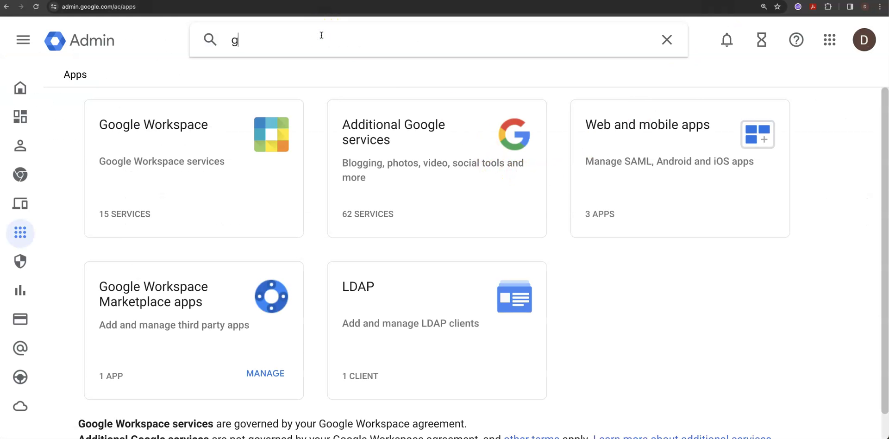
key("BackSpace")
key("BackSpace")
type("oups")
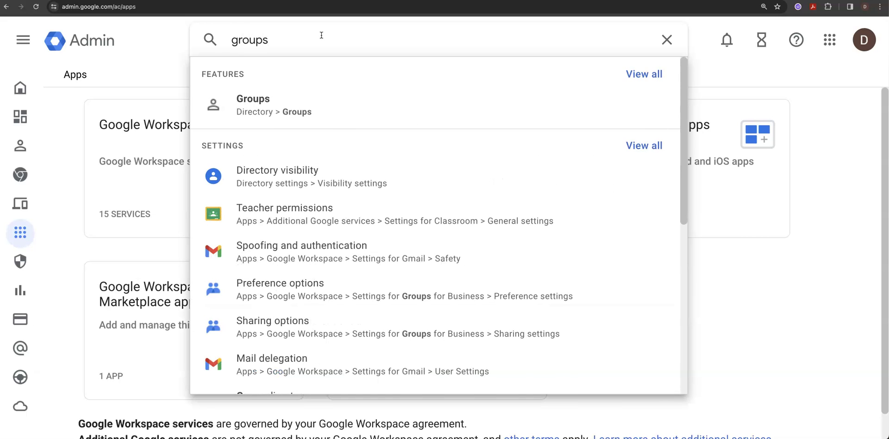
left_click(271, 112)
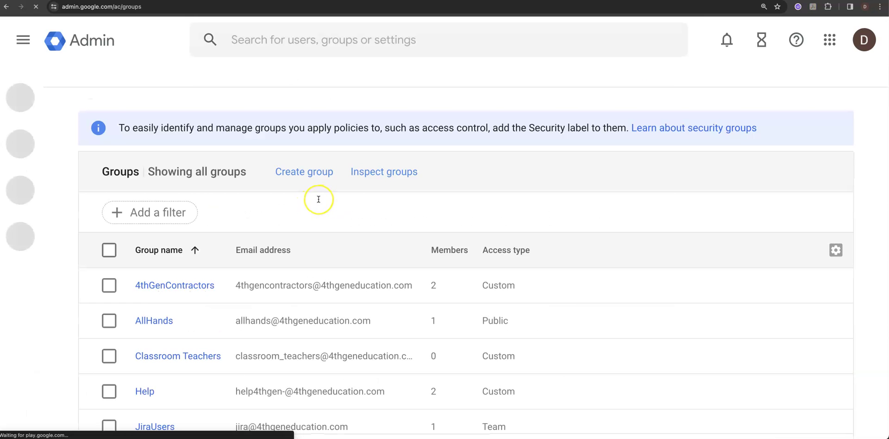
scroll(318, 199, "down", 1)
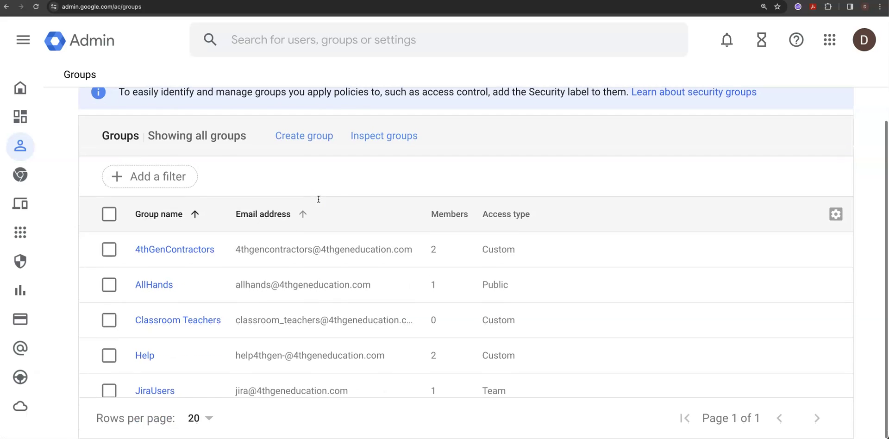
Open the Groups for Business settings among the Google Workspace apps and expand the sharing settings.
left_click(27, 234)
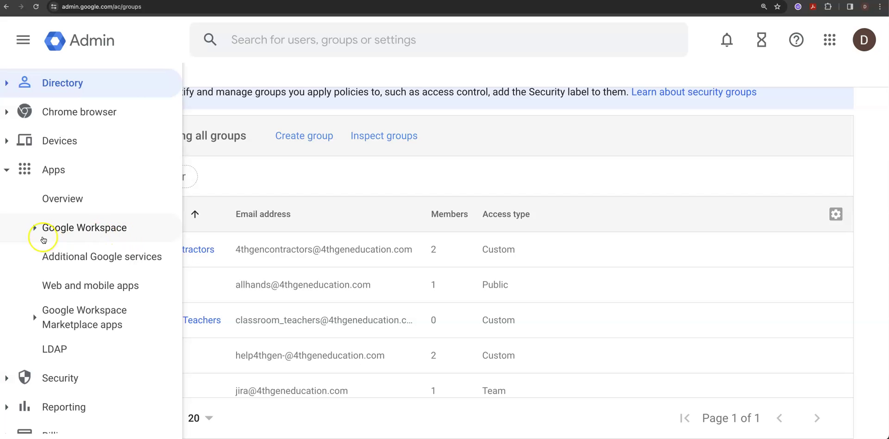
left_click(41, 231)
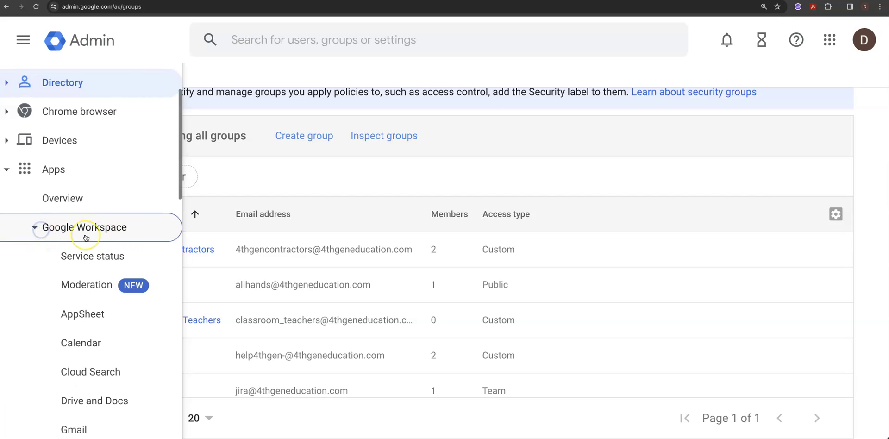
scroll(93, 233, "down", 2)
scroll(85, 239, "down", 4)
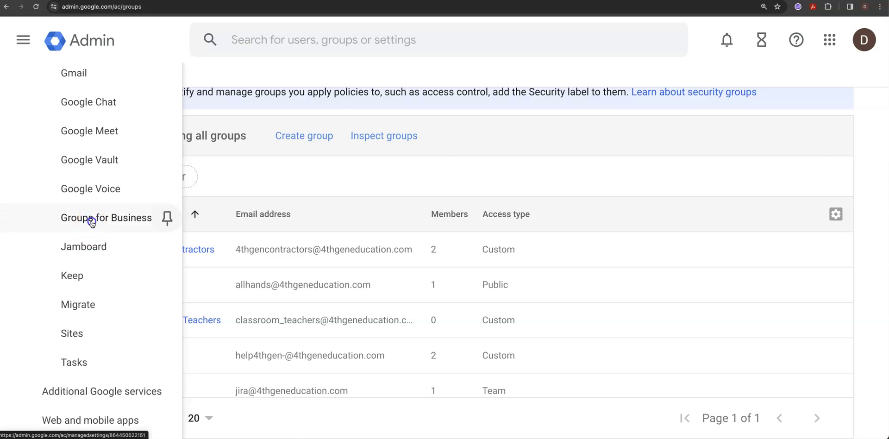
left_click(88, 221)
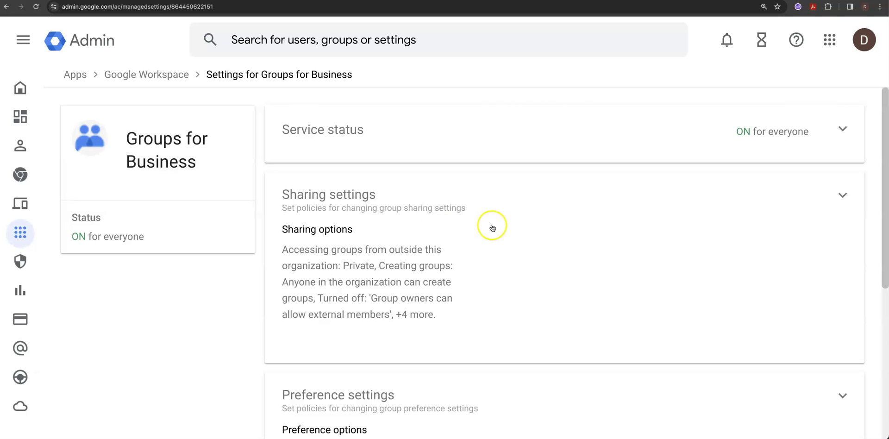
scroll(490, 224, "down", 1)
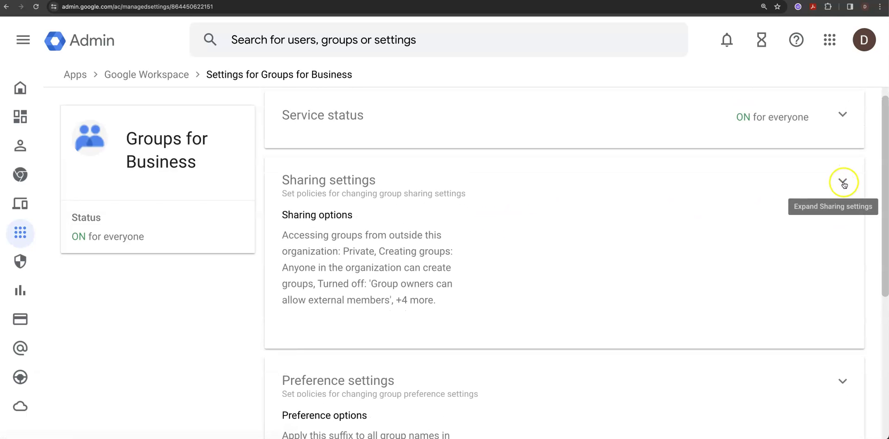
left_click(835, 212)
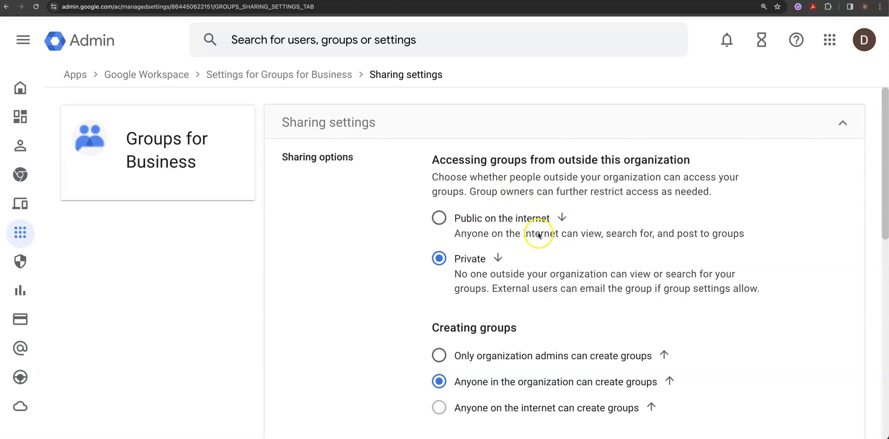
Review the sharing options for outside access, group creation, external members, incoming email, conversation viewing and hiding groups from the directory.
scroll(537, 234, "down", 1)
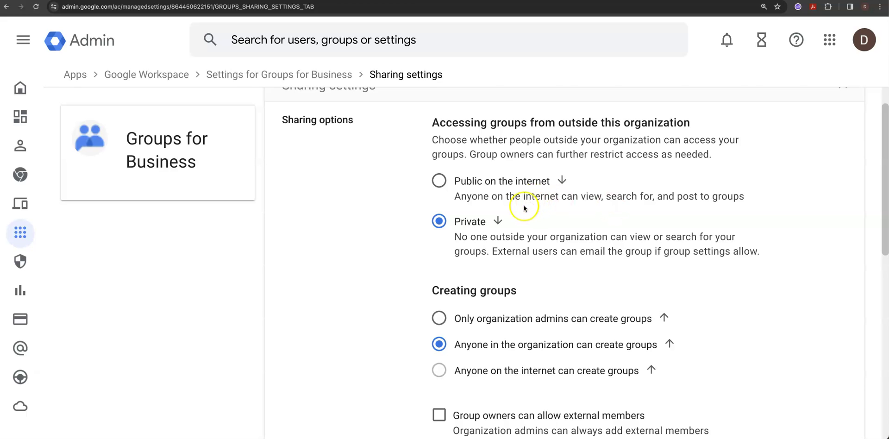
scroll(586, 171, "down", 3)
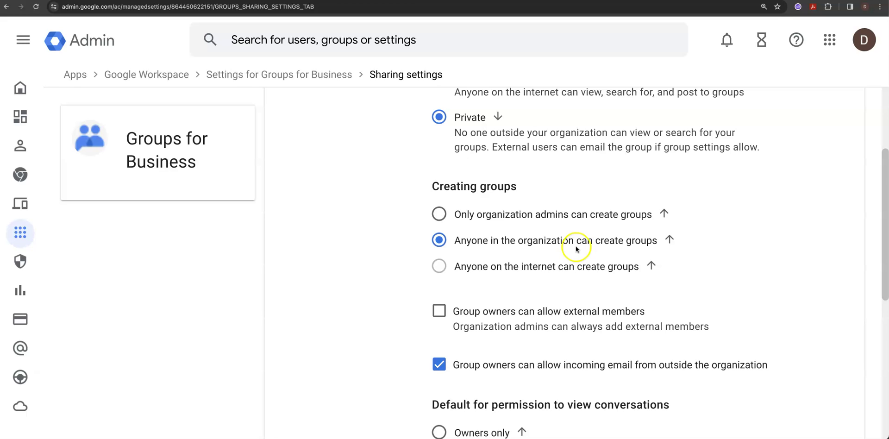
scroll(579, 250, "down", 3)
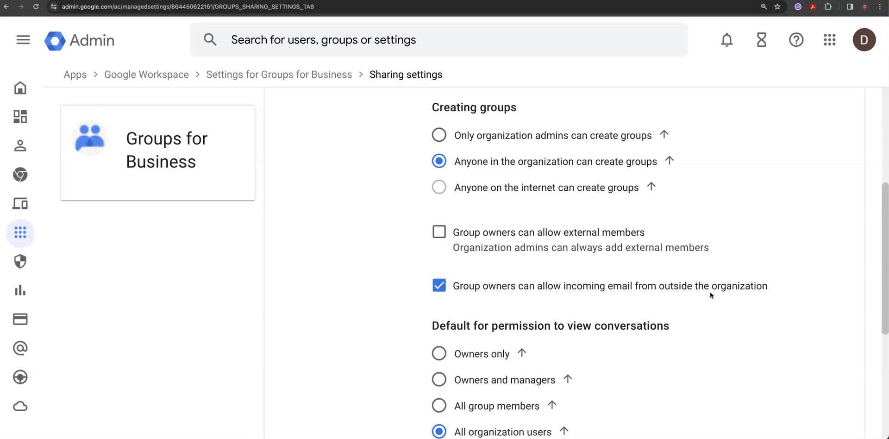
scroll(708, 291, "down", 3)
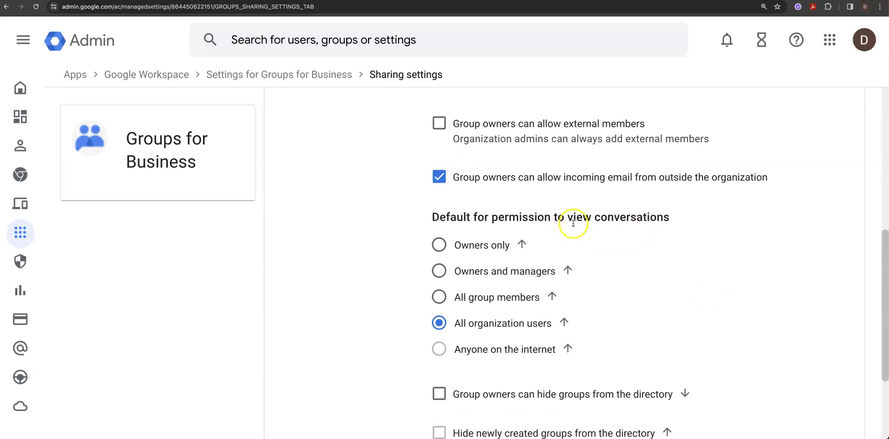
scroll(634, 245, "down", 1)
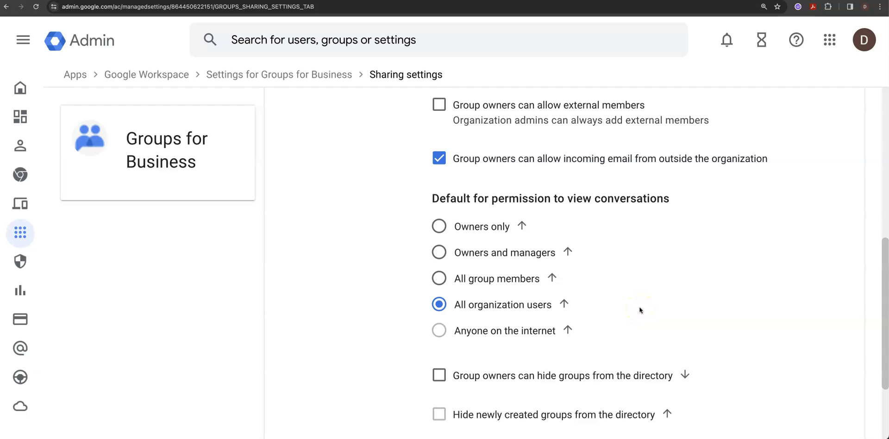
scroll(640, 309, "down", 1)
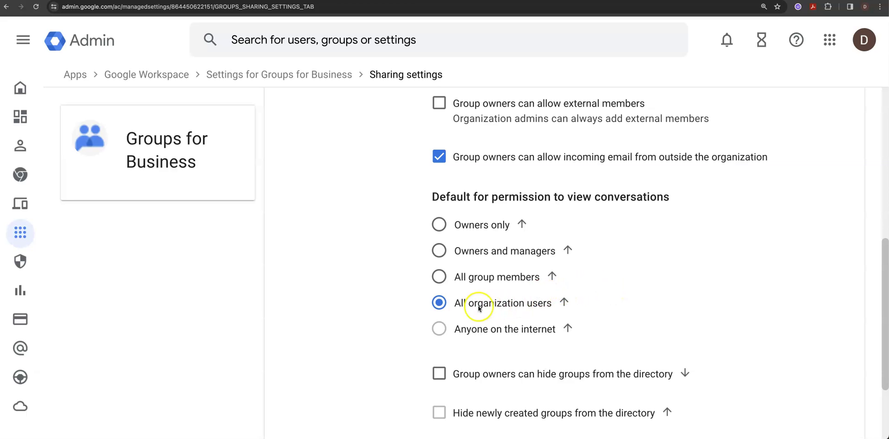
scroll(570, 308, "down", 3)
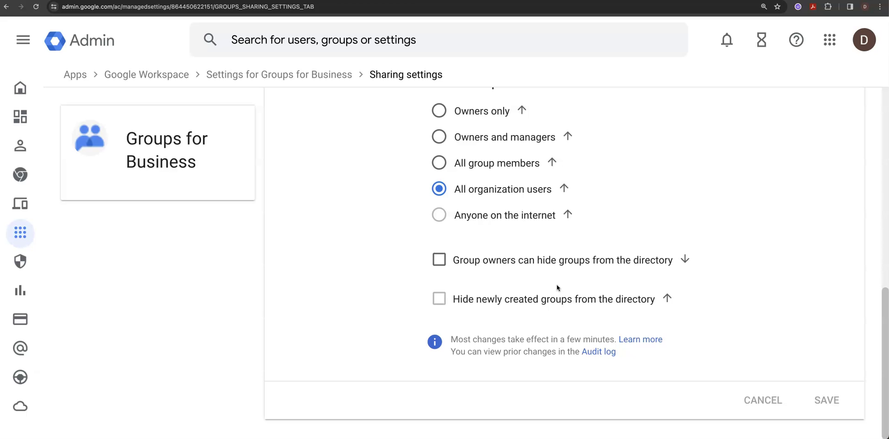
Switch to Google Groups, view the Help group's conversations, and return to the My groups overview.
left_click(767, 5)
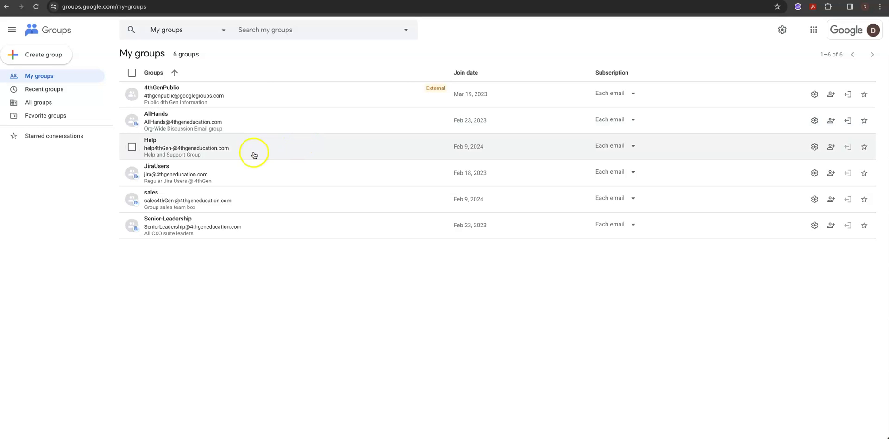
left_click(277, 152)
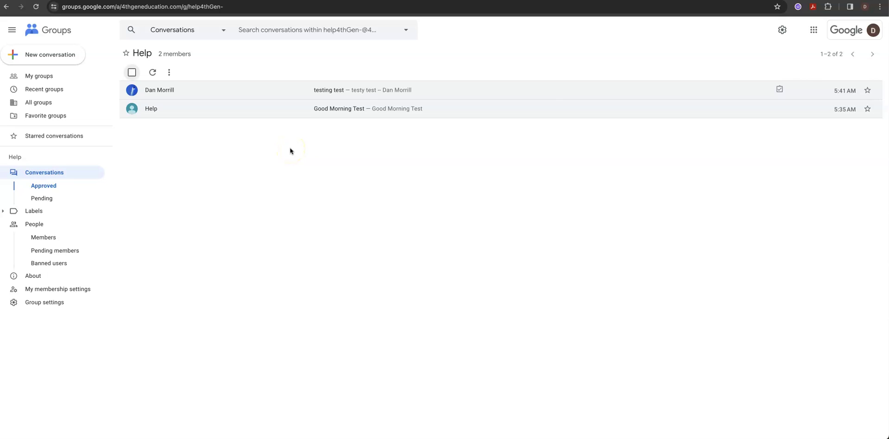
left_click(288, 150)
left_click(7, 8)
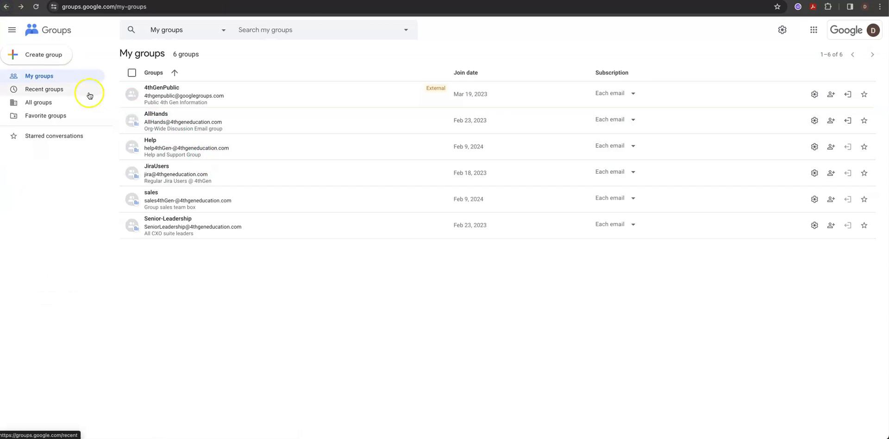
Start a new group named "testing" with the description "test group delete after testing is done" and proceed to its privacy settings.
left_click(45, 55)
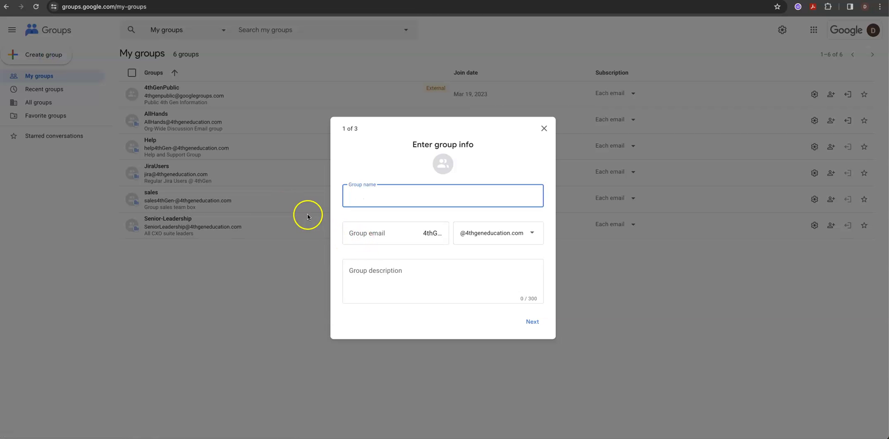
type("testing")
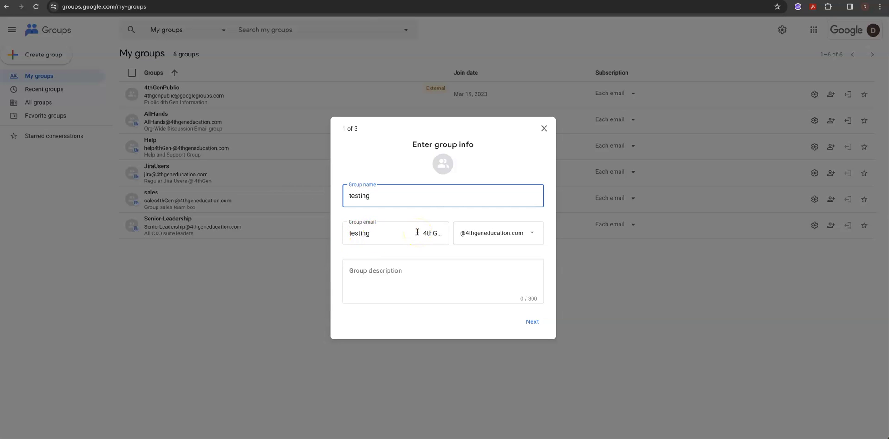
left_click(373, 280)
type("test group delete after testing is done")
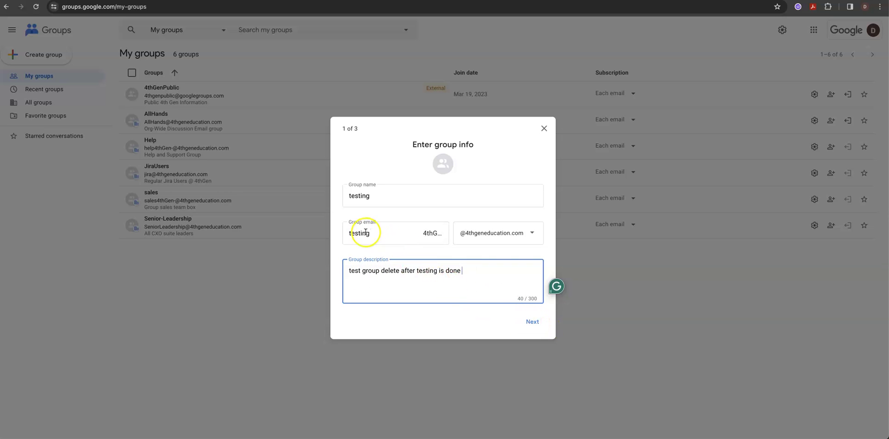
left_click(532, 321)
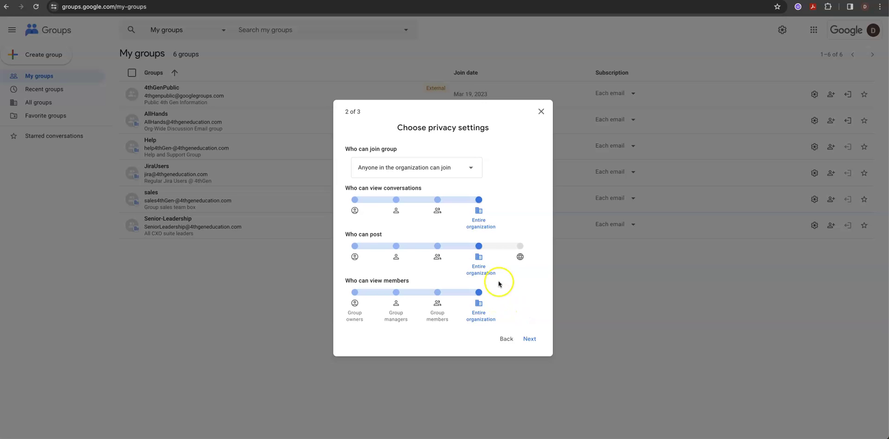
Review the join options, accept "Anyone in the organization can join" with entire-organization viewing and posting, and continue to adding members.
left_click(472, 168)
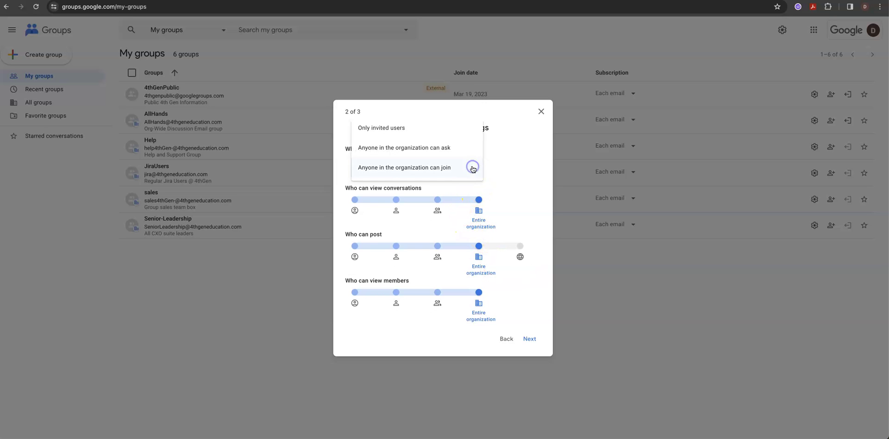
left_click(414, 134)
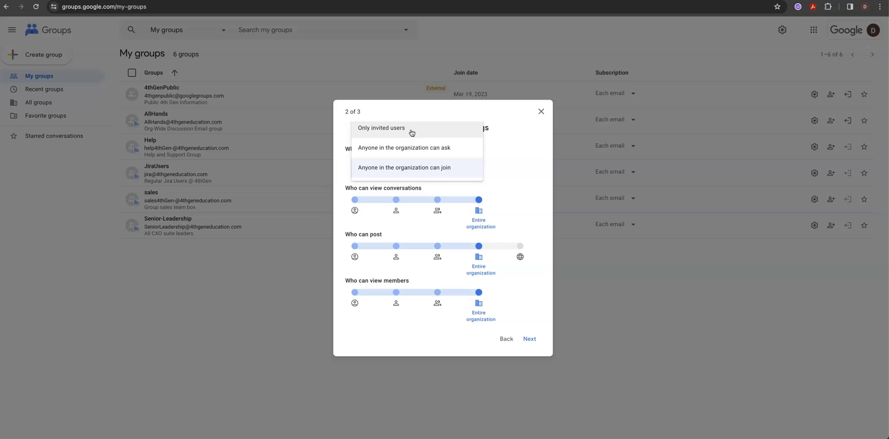
left_click(418, 154)
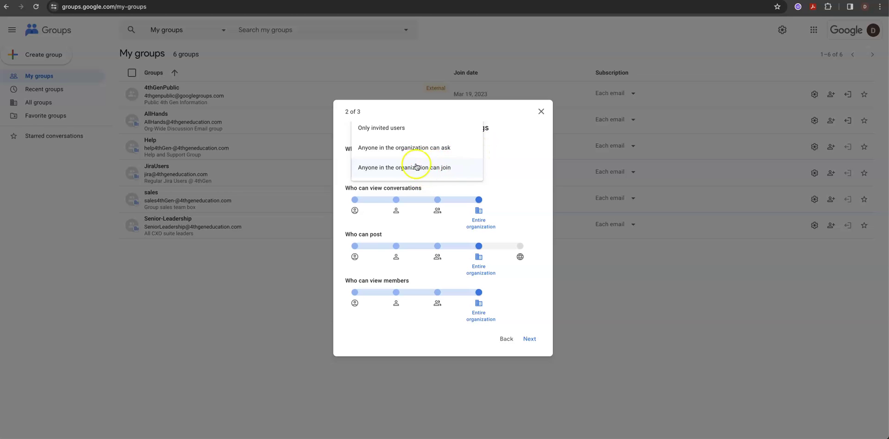
left_click(530, 146)
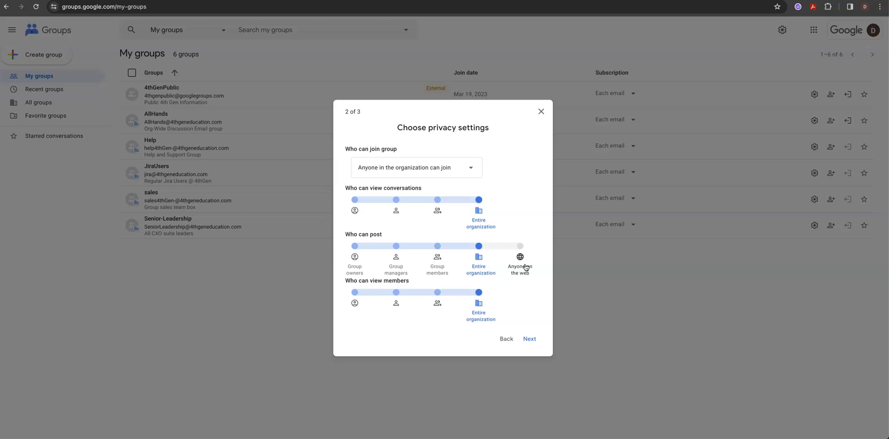
left_click_drag(526, 267, 477, 265)
left_click_drag(477, 266, 479, 320)
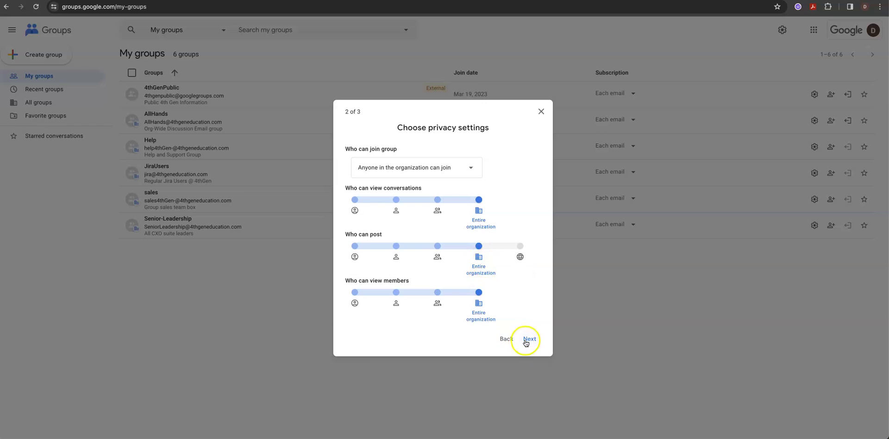
left_click(529, 339)
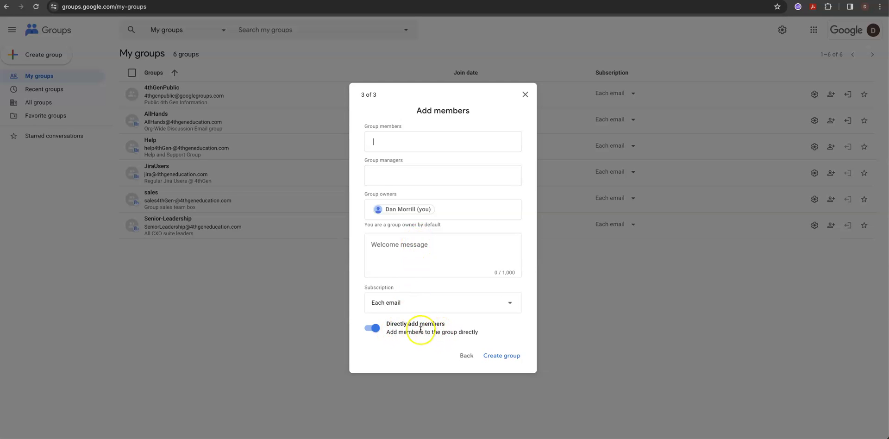
Create the testing group without adding further members and go to its group settings.
left_click(501, 357)
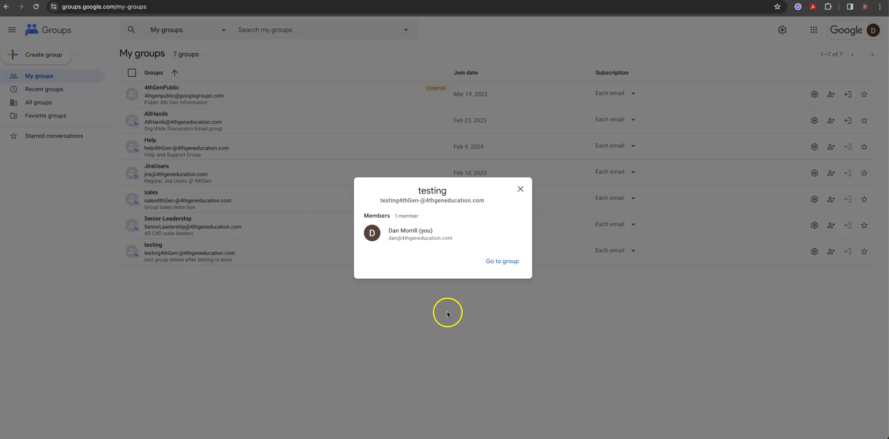
left_click(502, 261)
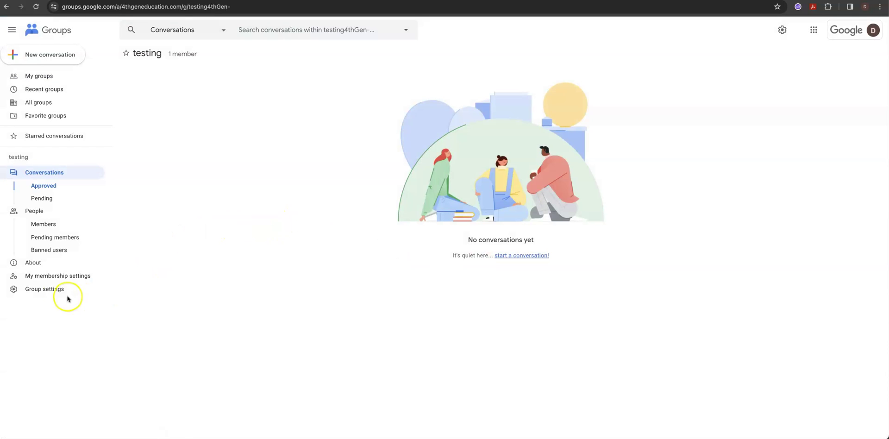
left_click(49, 290)
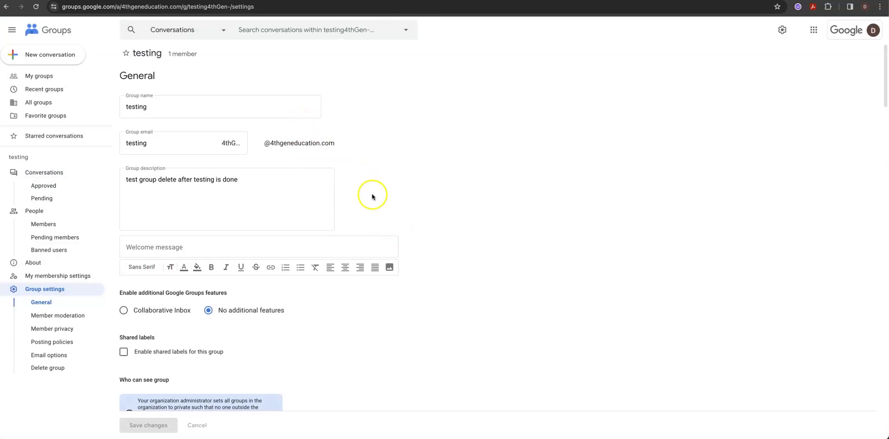
Enable the Collaborative Inbox feature and shared labels for the testing group.
scroll(372, 195, "down", 2)
scroll(372, 197, "down", 5)
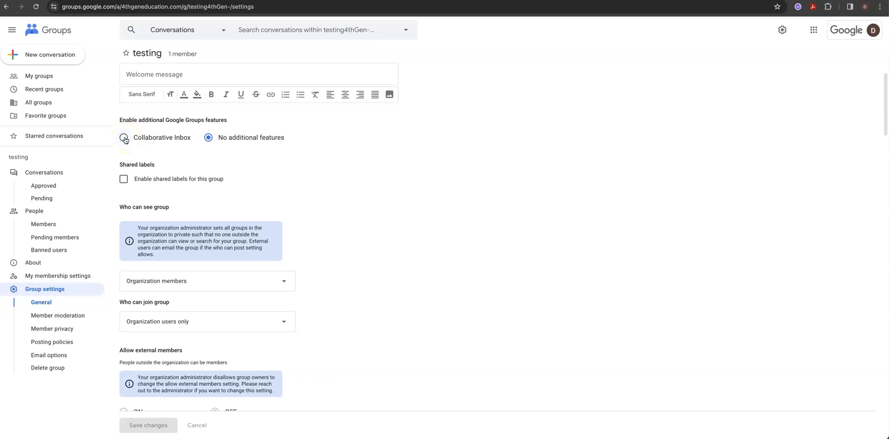
left_click(124, 138)
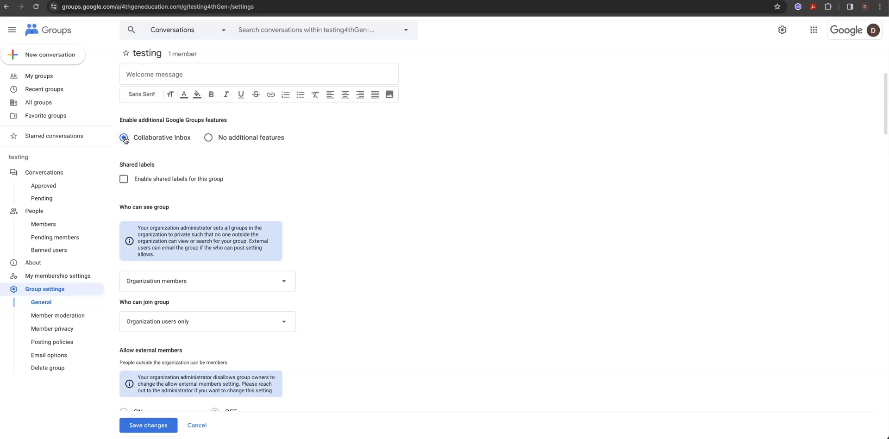
left_click(124, 179)
Review who can see, join, view and post in the group, plus the member moderation and member privacy settings.
scroll(343, 213, "down", 1)
scroll(343, 216, "down", 1)
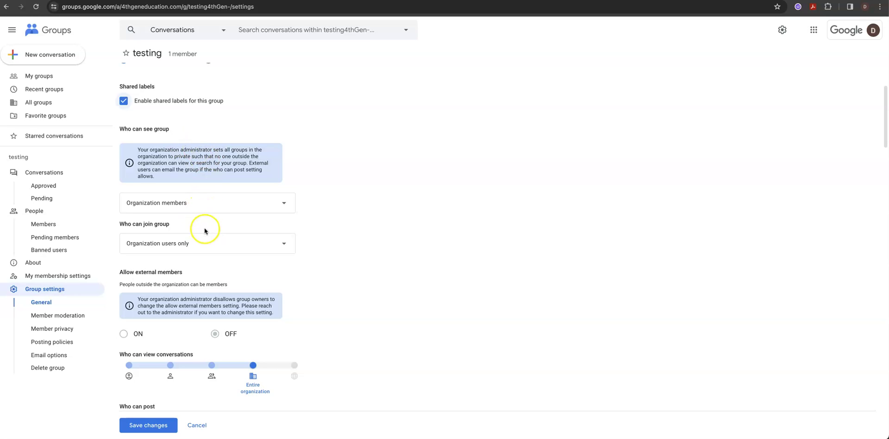
scroll(204, 223, "down", 2)
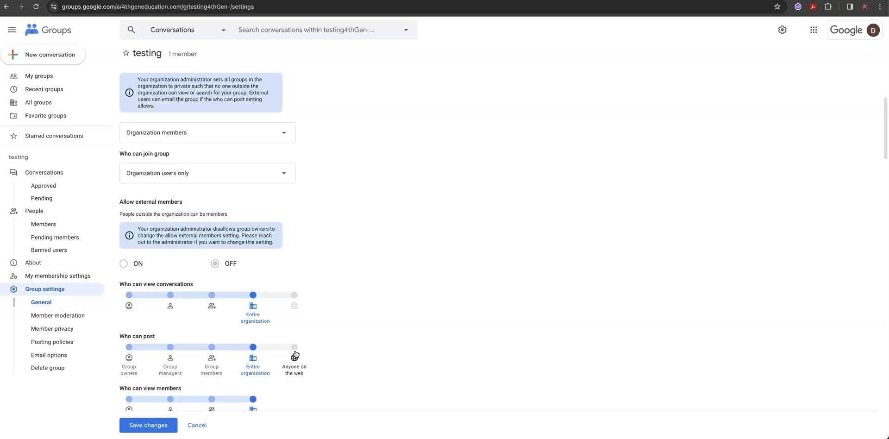
scroll(295, 353, "down", 2)
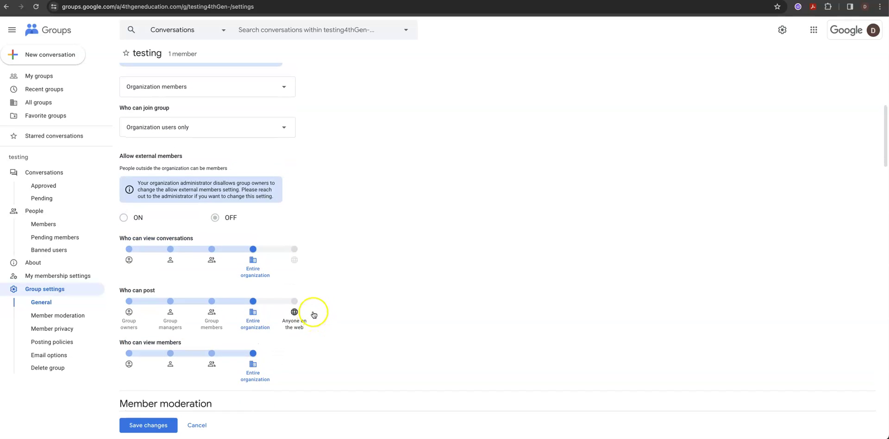
scroll(313, 315, "down", 5)
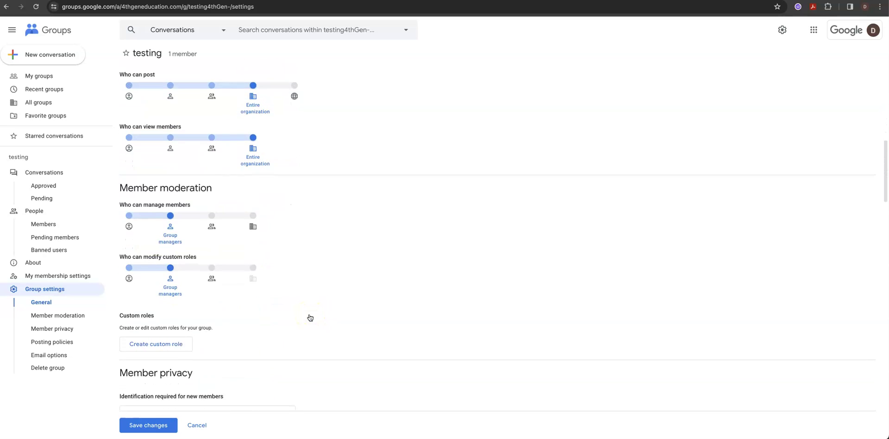
scroll(310, 317, "down", 1)
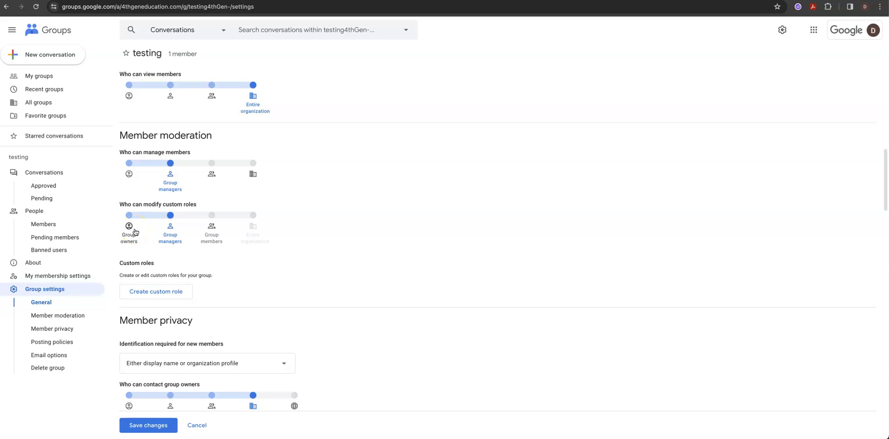
scroll(297, 245, "down", 1)
scroll(297, 246, "down", 5)
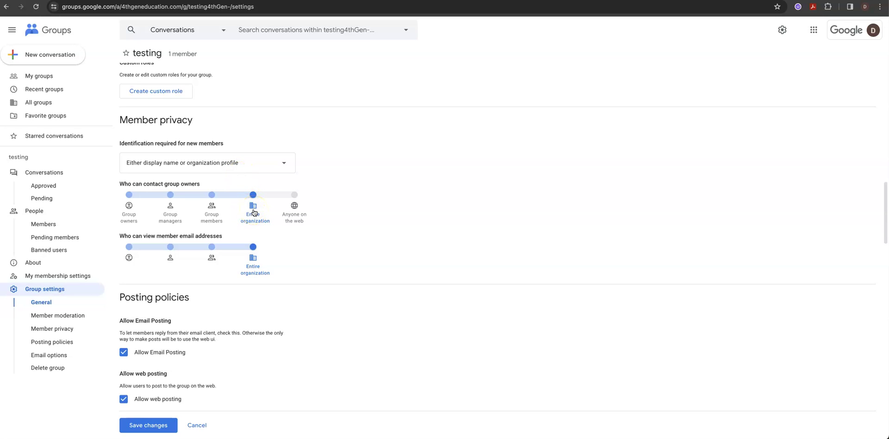
left_click(254, 265)
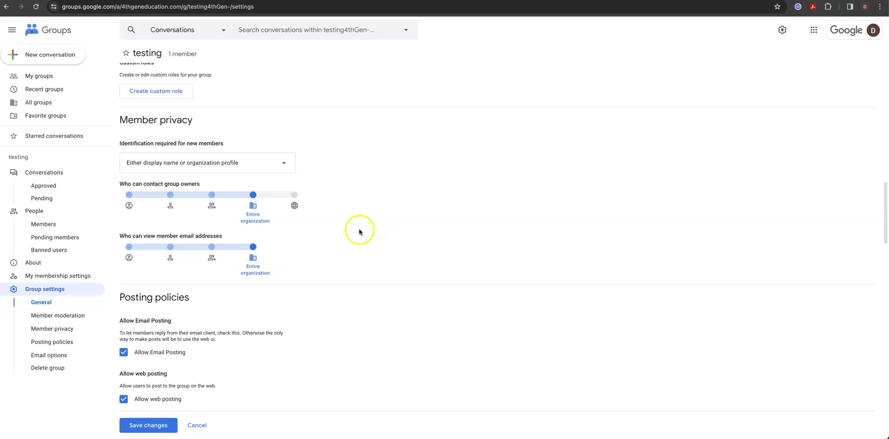
Review the posting policies for email and web posting, conversation history, private replies, file attachments and content moderation.
scroll(359, 232, "down", 2)
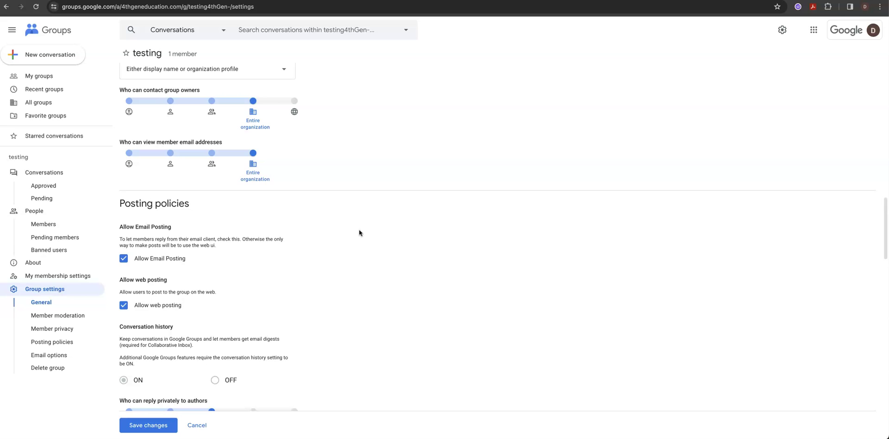
scroll(359, 234, "down", 2)
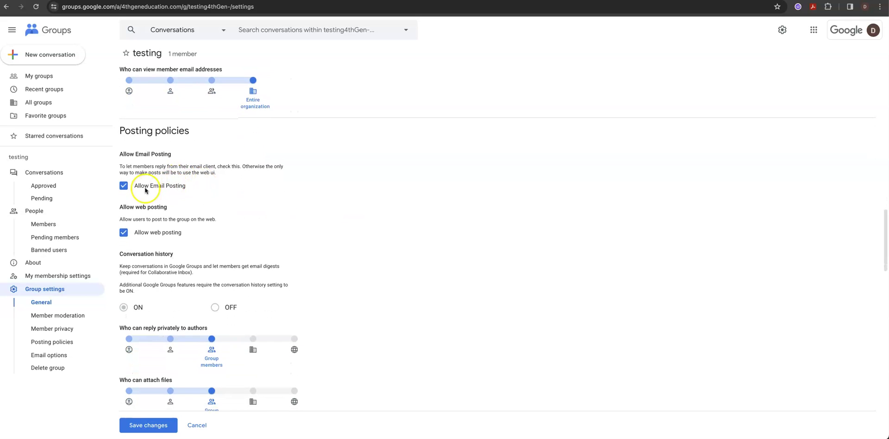
scroll(143, 199, "down", 1)
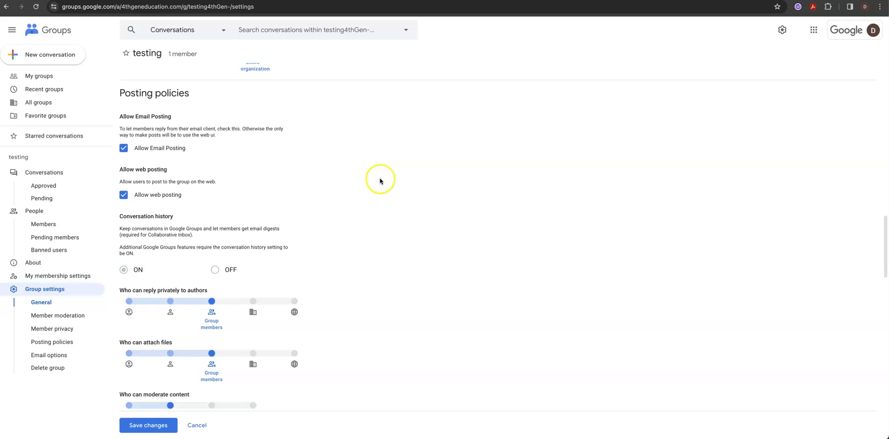
scroll(380, 181, "down", 3)
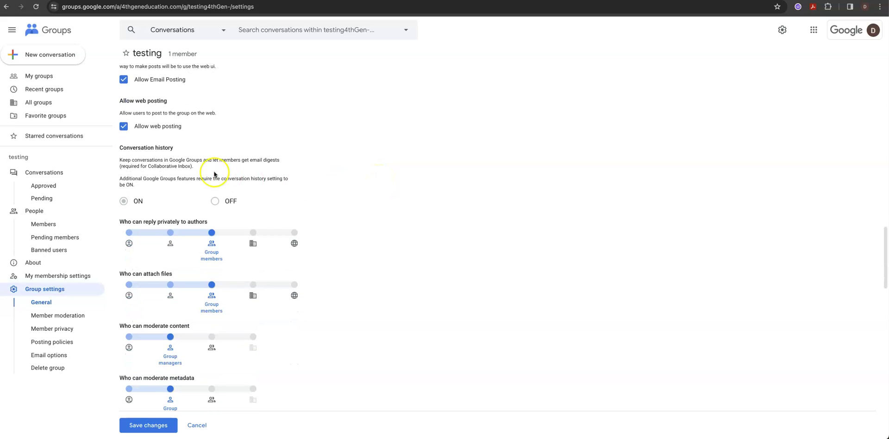
scroll(244, 196, "down", 1)
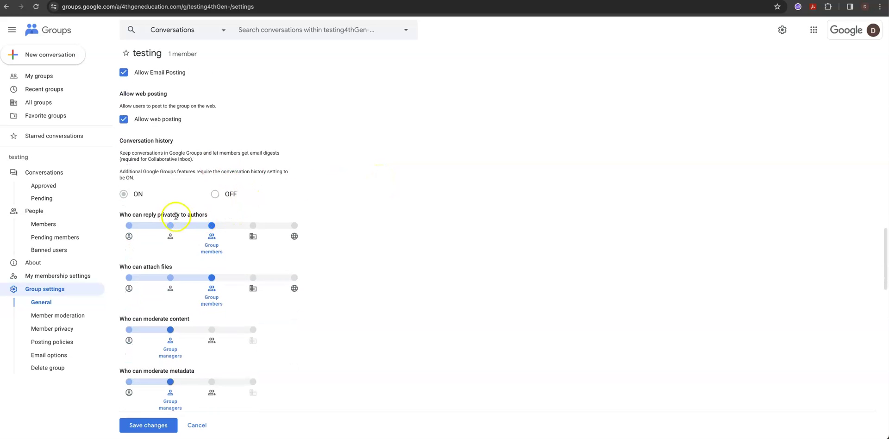
scroll(345, 218, "down", 2)
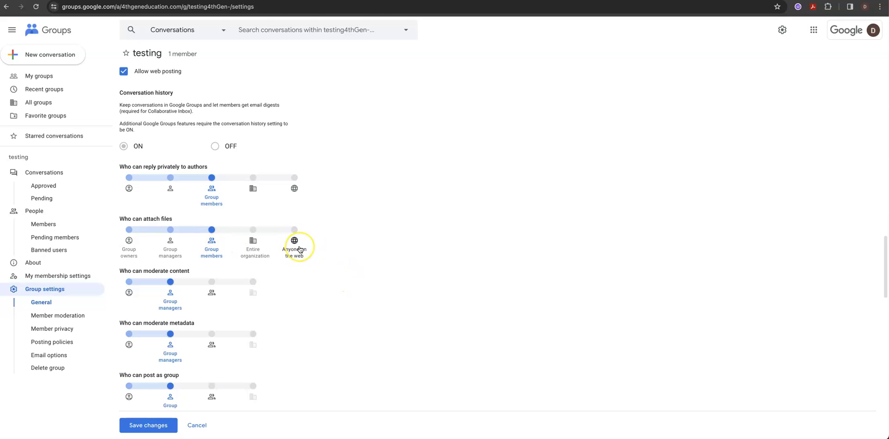
scroll(300, 249, "down", 2)
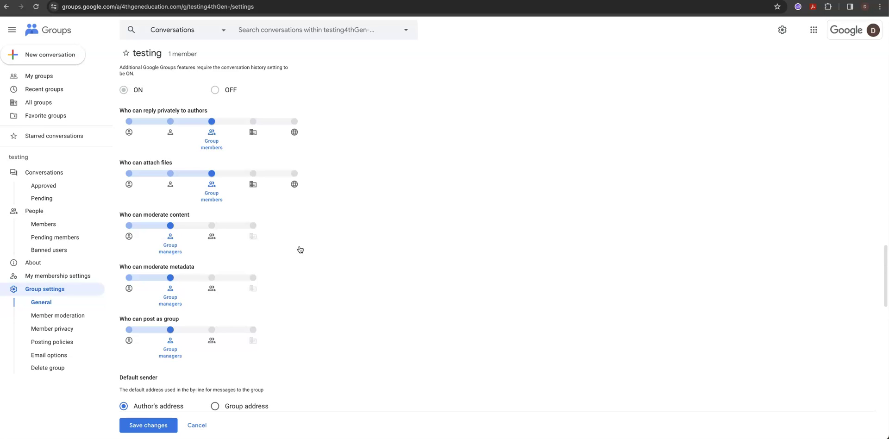
left_click(300, 245)
Set the default sender for the group's messages to Group address.
scroll(365, 227, "down", 5)
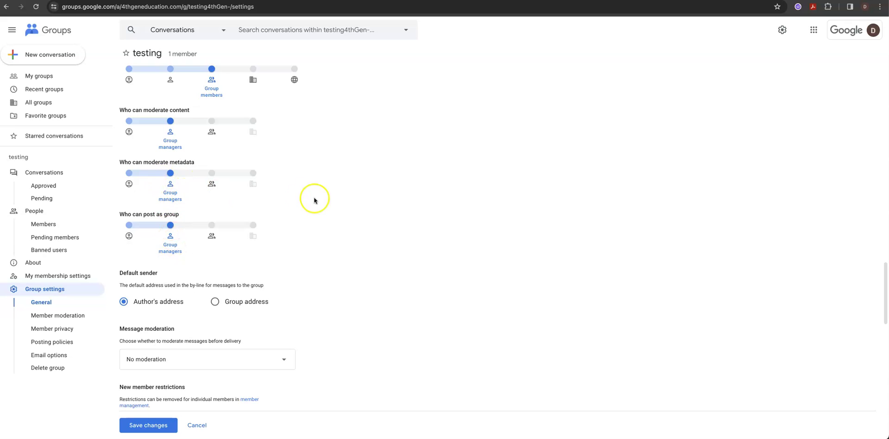
scroll(319, 200, "down", 5)
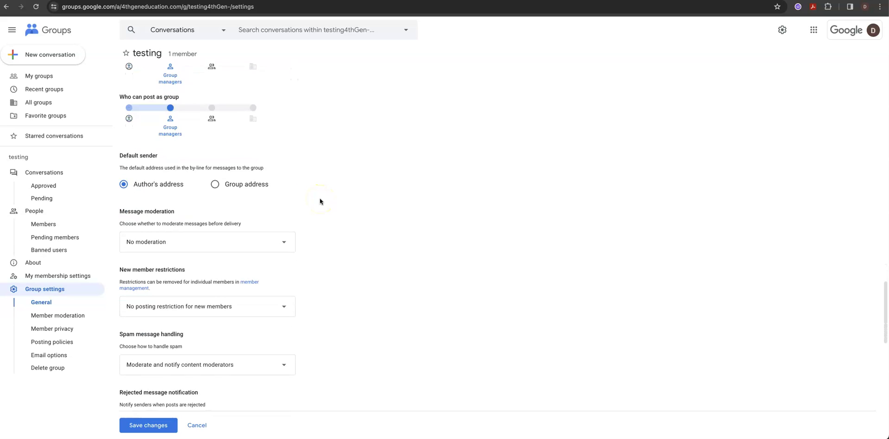
left_click(216, 185)
Examine the available options for message moderation and new member restrictions without changing either setting.
scroll(336, 199, "down", 2)
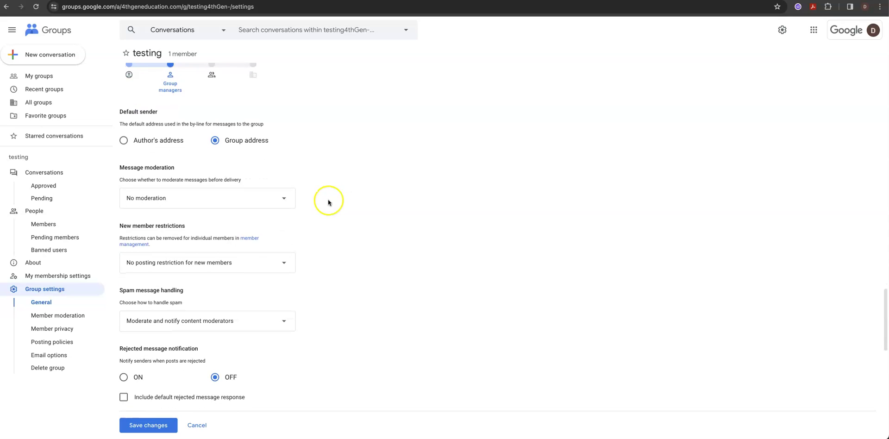
scroll(330, 200, "down", 1)
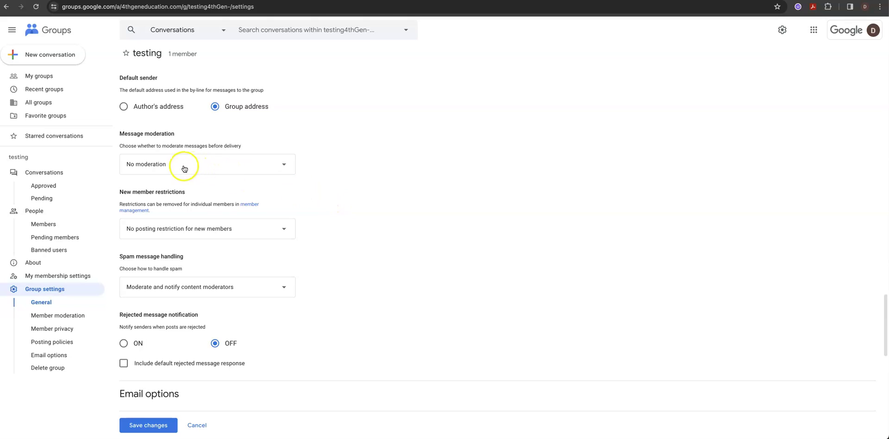
left_click(284, 165)
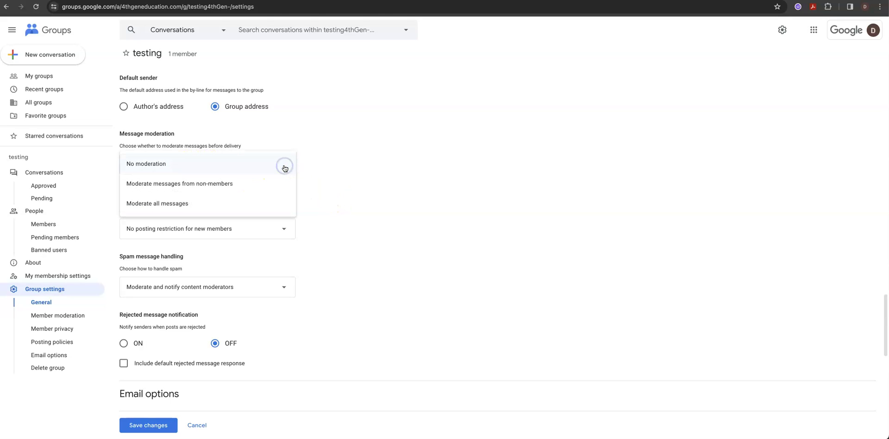
left_click(224, 186)
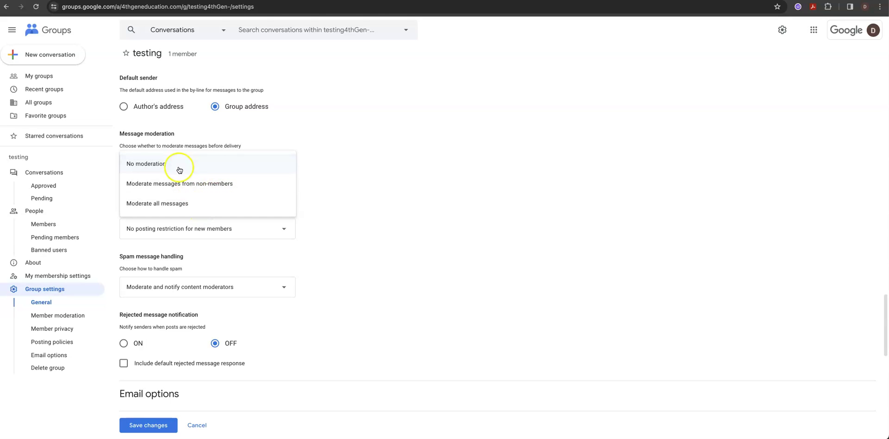
left_click(368, 187)
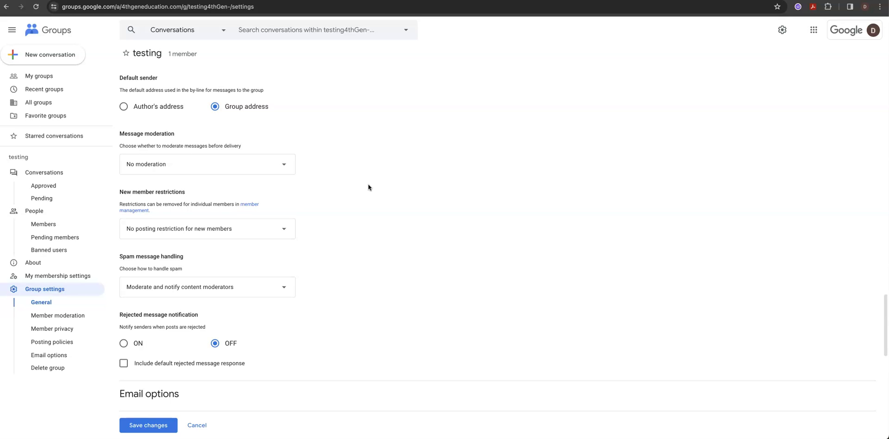
scroll(369, 188, "down", 2)
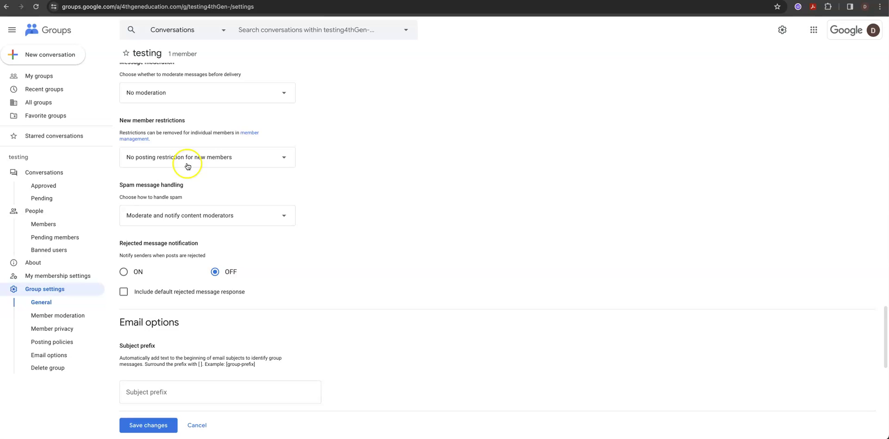
left_click(283, 158)
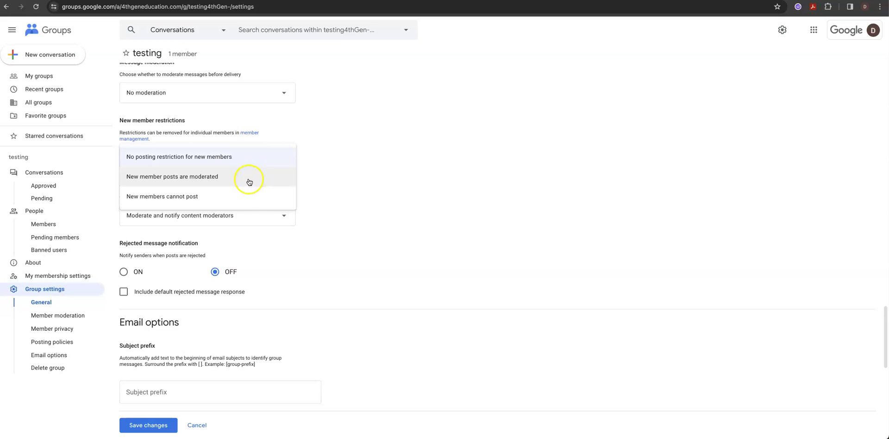
left_click(397, 202)
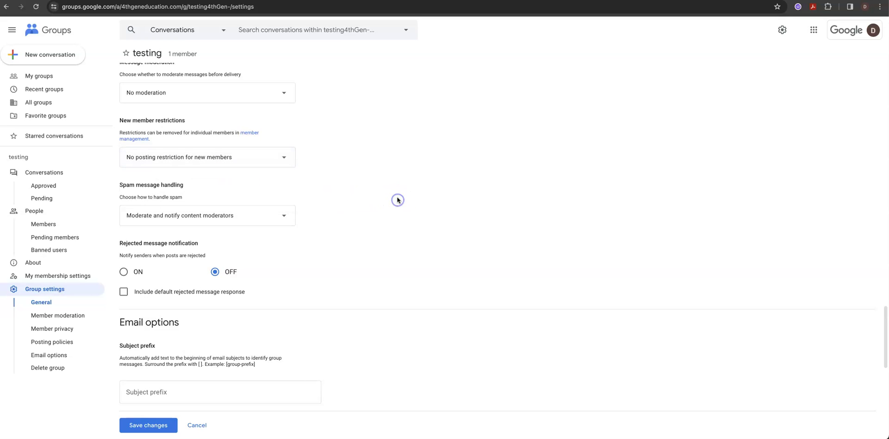
Review the spam message handling and rejected message notification settings.
scroll(361, 189, "down", 1)
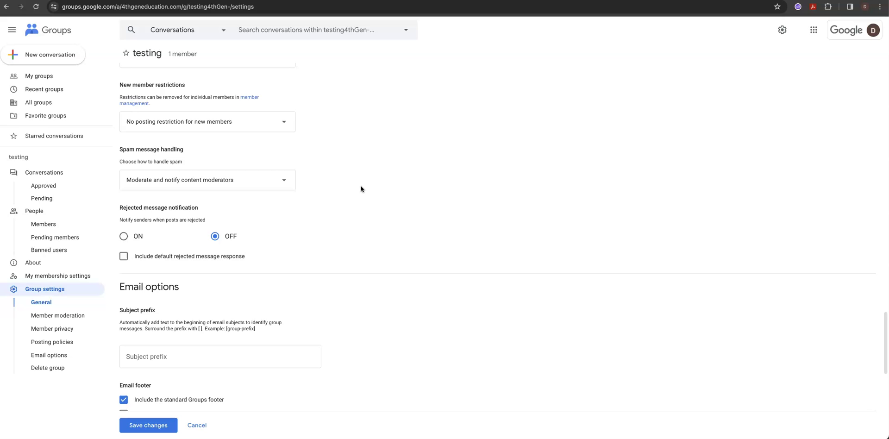
scroll(361, 189, "down", 2)
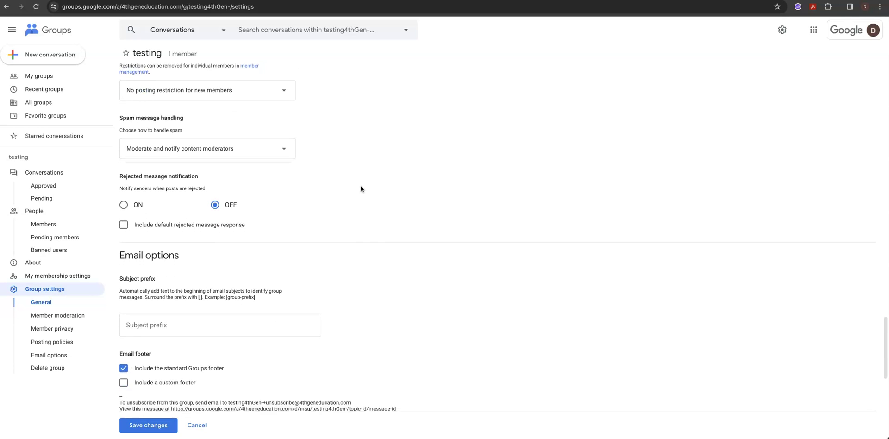
left_click(355, 187)
left_click(206, 165)
left_click(292, 177)
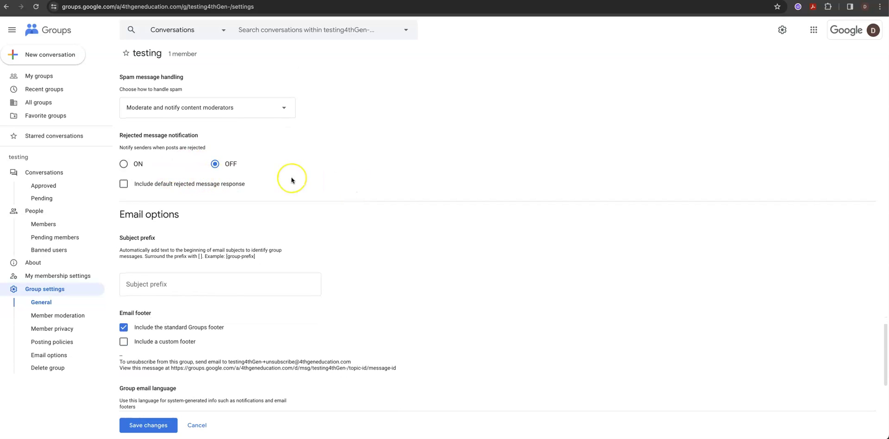
Set the group's email subject prefix to "Project-Name-".
scroll(292, 180, "down", 3)
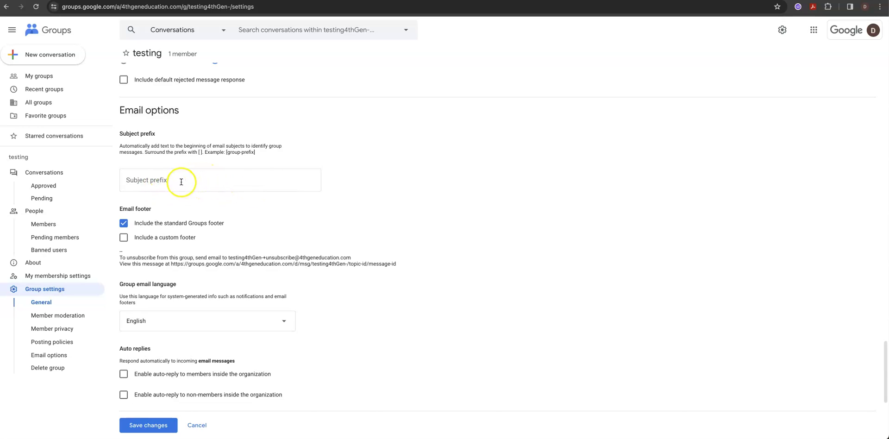
left_click(179, 181)
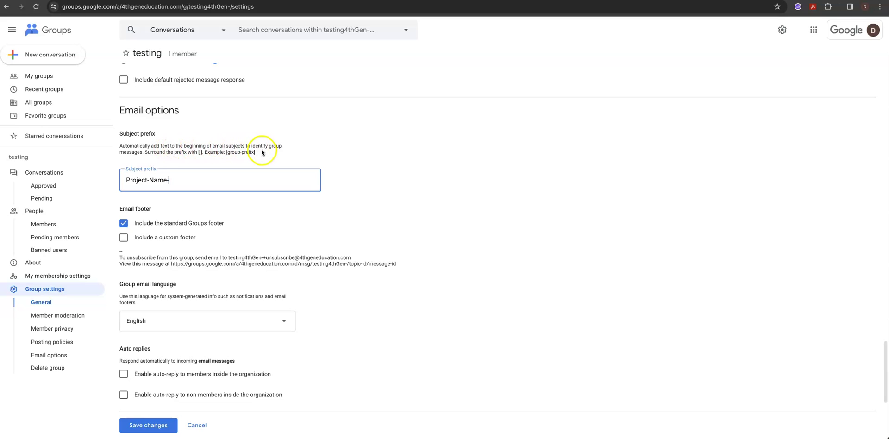
scroll(374, 199, "down", 1)
scroll(374, 199, "down", 1)
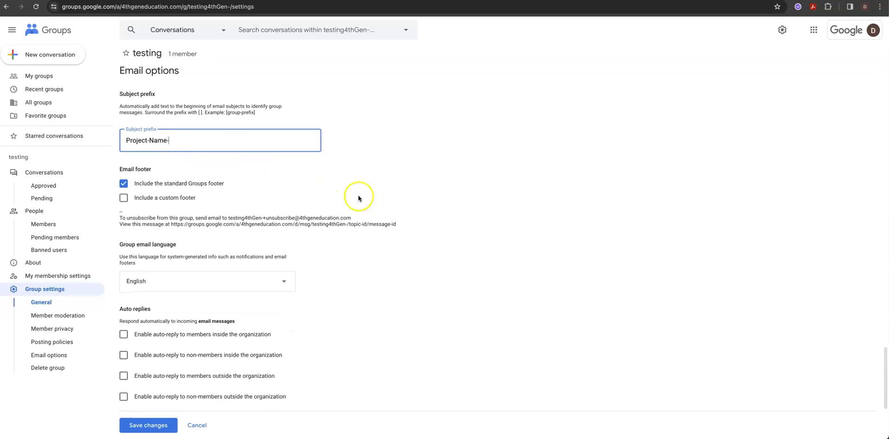
Enable the custom email footer to inspect its text field, and turn the option off again.
left_click(124, 198)
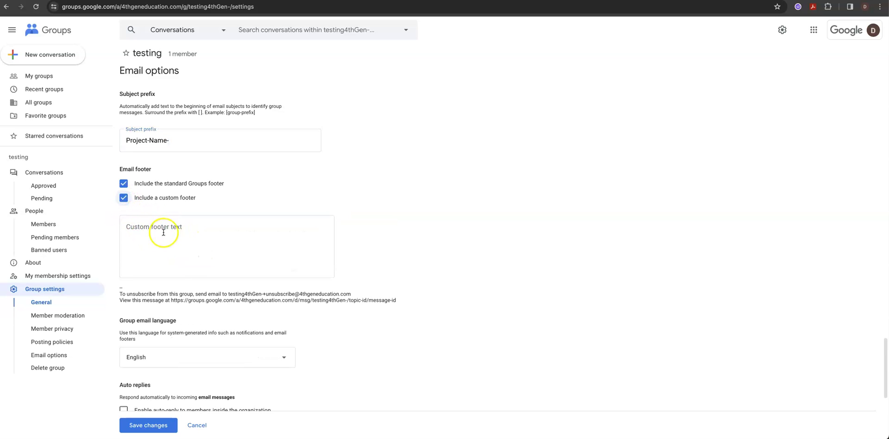
left_click(123, 198)
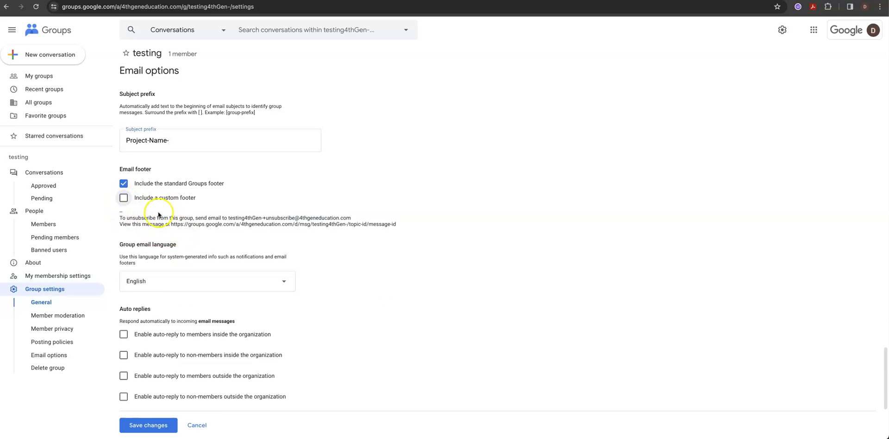
Set the testing group's post replies to go to All group members.
scroll(222, 247, "down", 2)
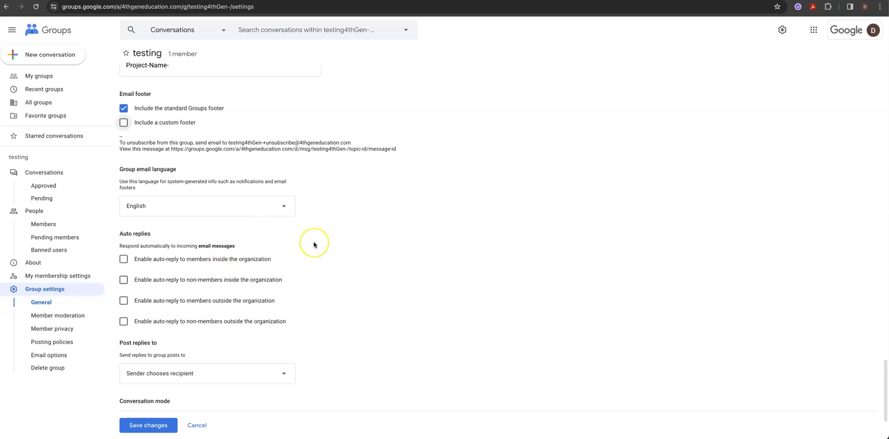
scroll(314, 243, "down", 3)
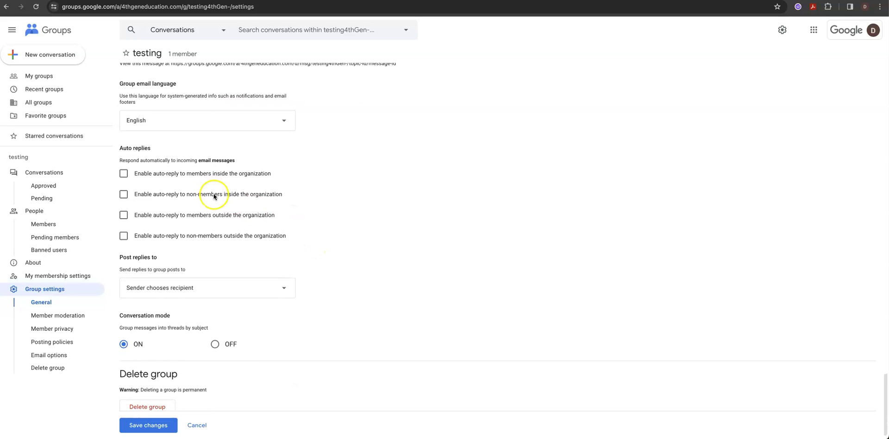
scroll(214, 193, "down", 1)
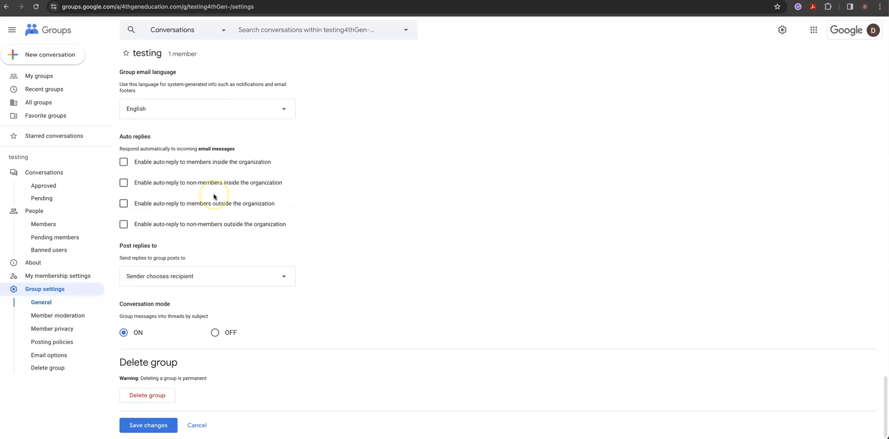
left_click(280, 278)
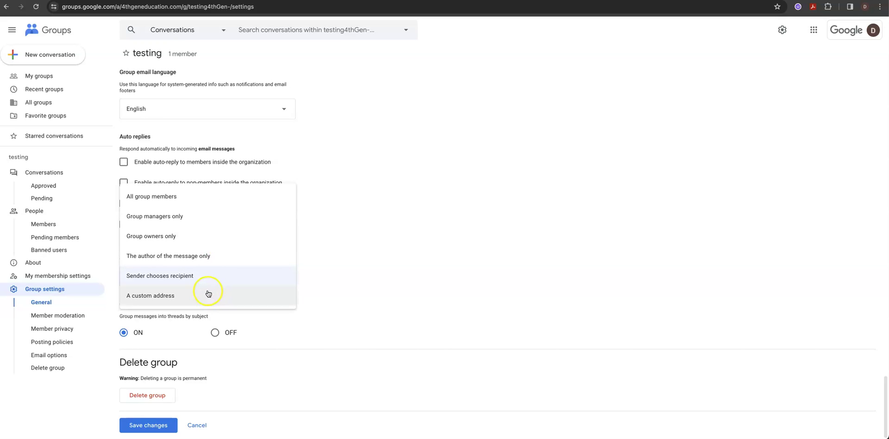
left_click(190, 198)
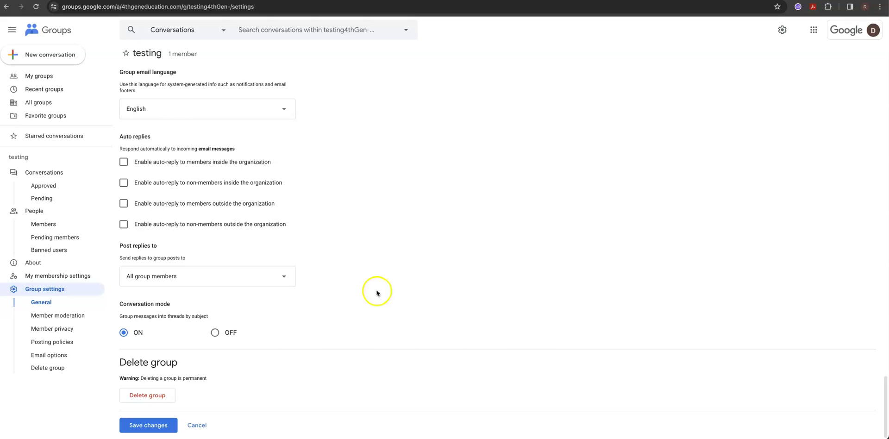
Direct post replies to a custom address, enter the reply email address, and save the group settings.
left_click(285, 278)
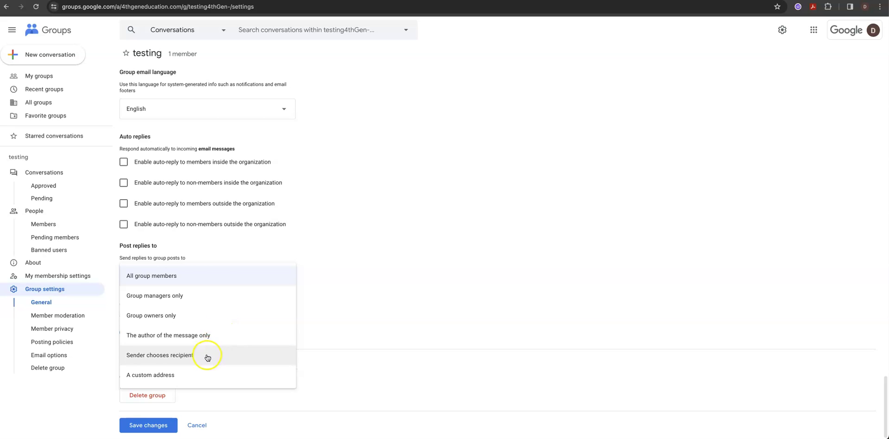
left_click(198, 374)
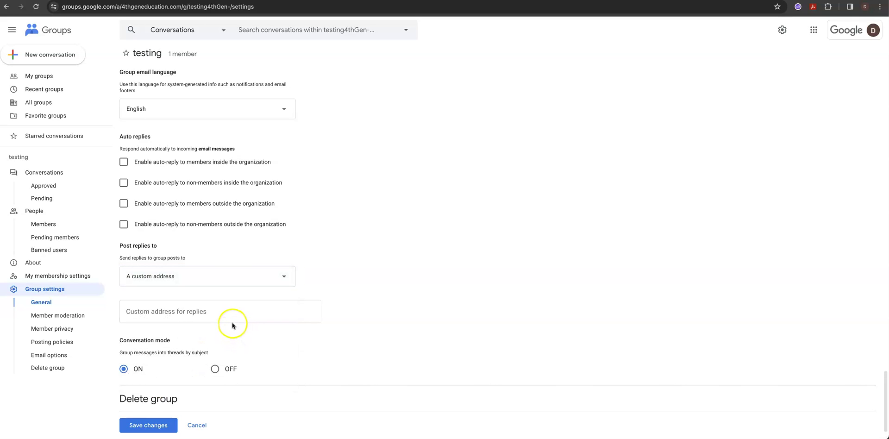
left_click(184, 313)
scroll(317, 311, "up", 3)
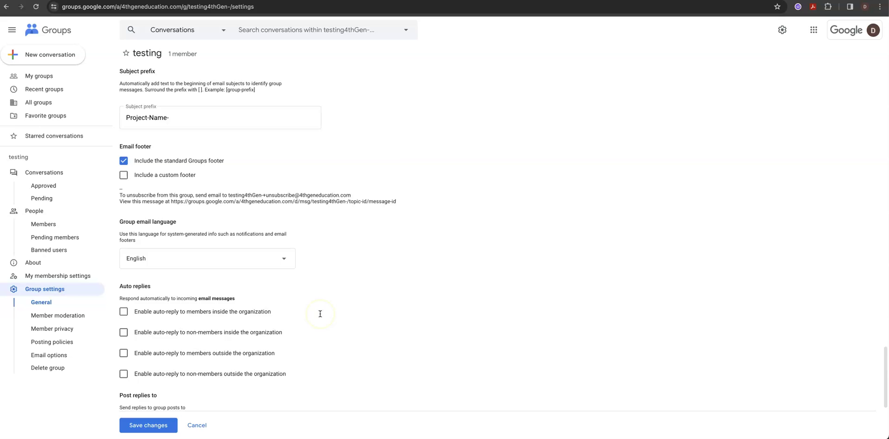
scroll(320, 312, "down", 4)
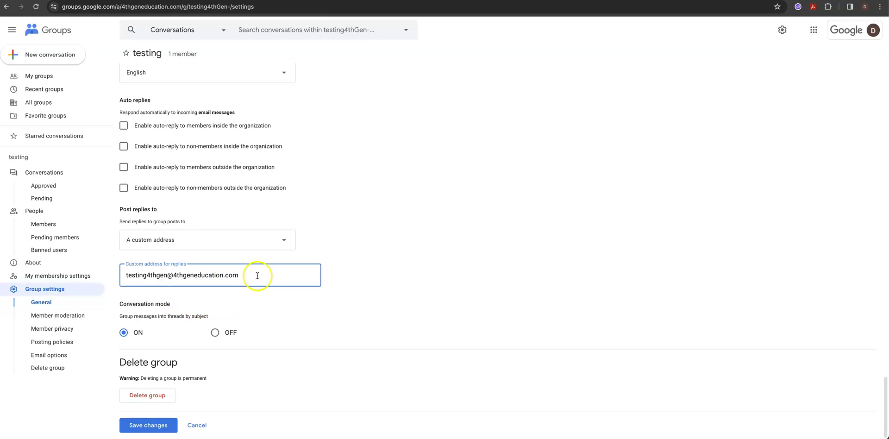
left_click_drag(258, 274, 83, 278)
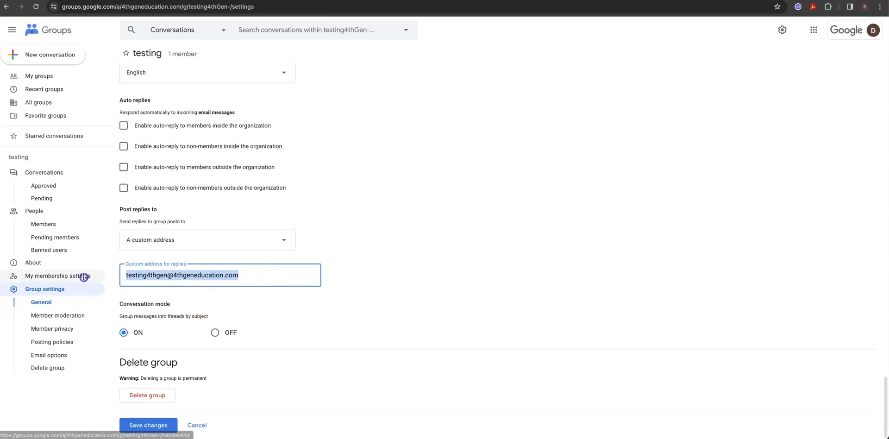
left_click(398, 298)
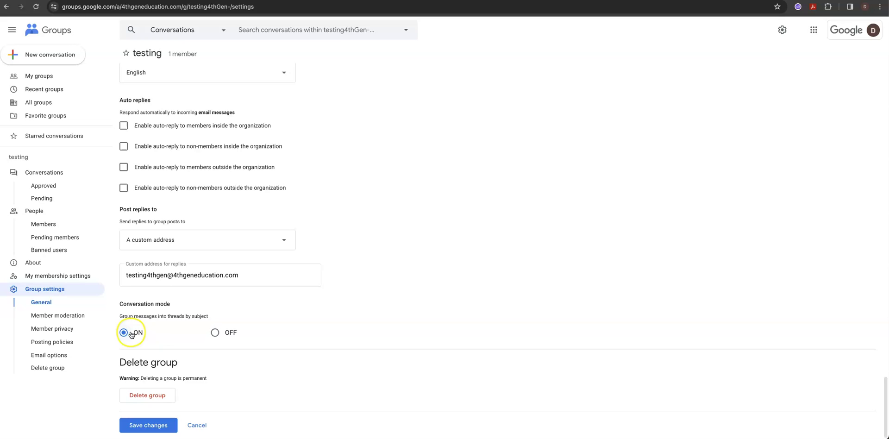
left_click(151, 424)
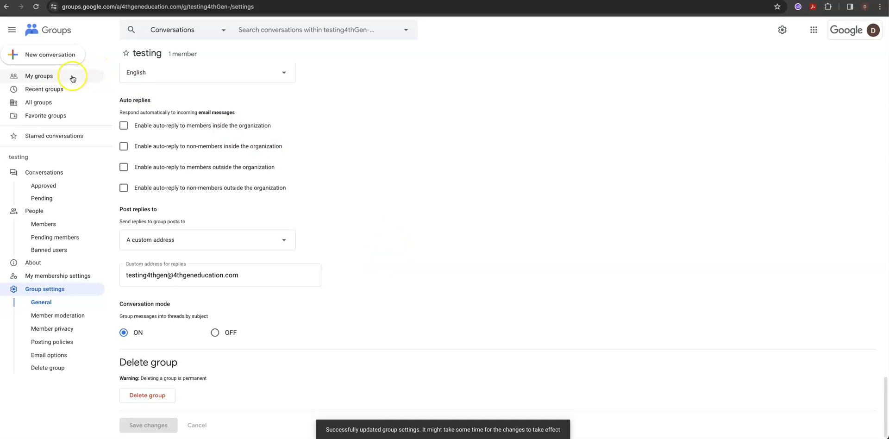
Open the group settings of the Help group from the list of own groups.
left_click(42, 76)
left_click(193, 143)
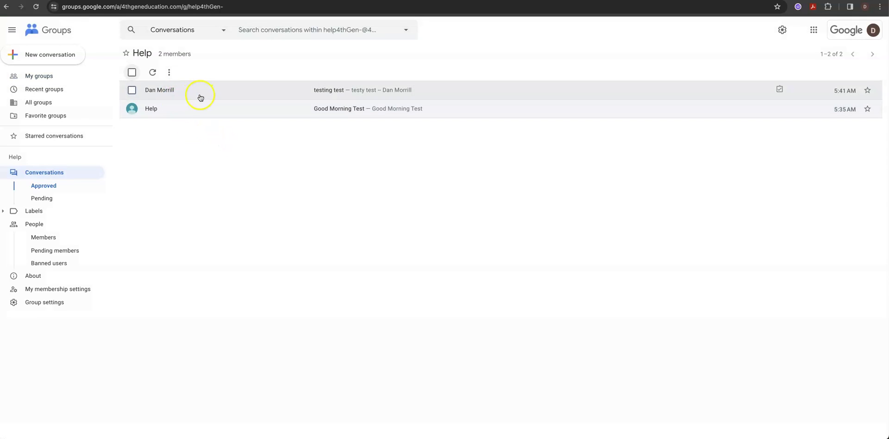
left_click(37, 301)
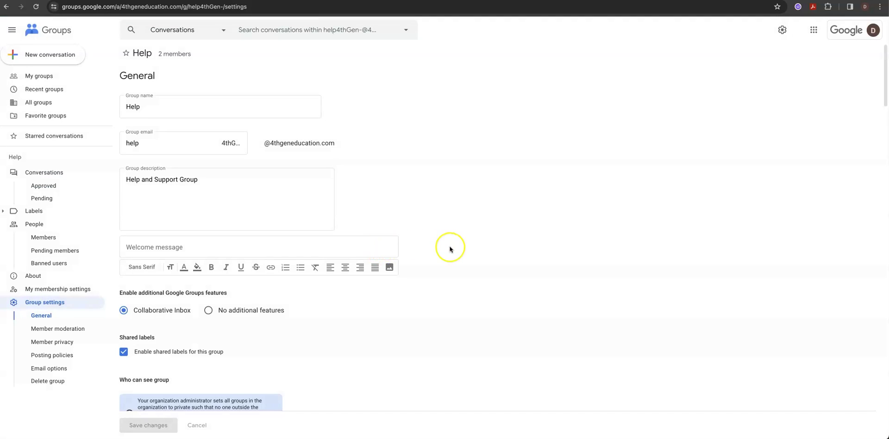
Review the Help group's general access, member moderation, member privacy and posting policy settings.
scroll(451, 248, "down", 2)
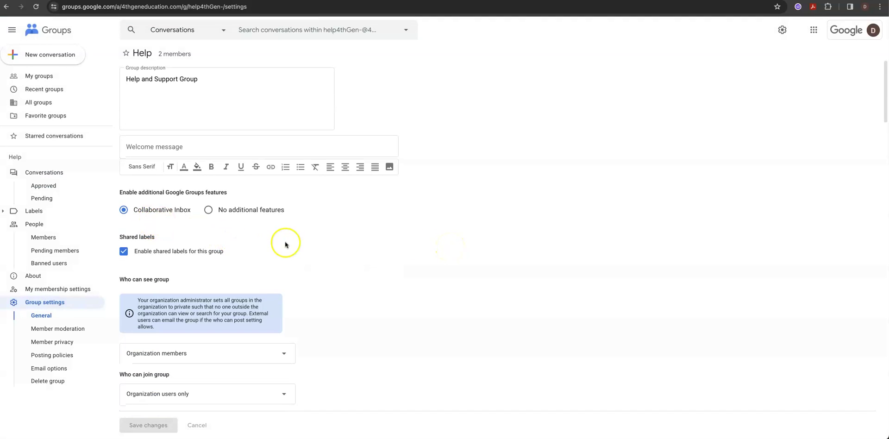
scroll(313, 242, "down", 4)
scroll(339, 249, "down", 2)
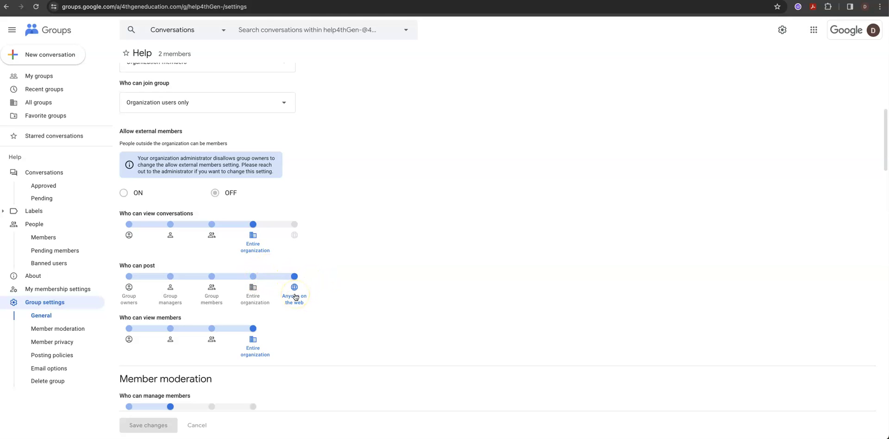
left_click(363, 167)
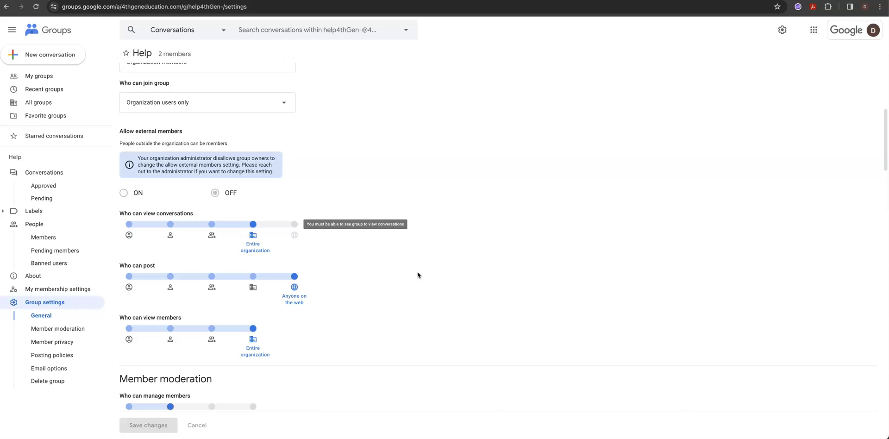
scroll(417, 275, "down", 5)
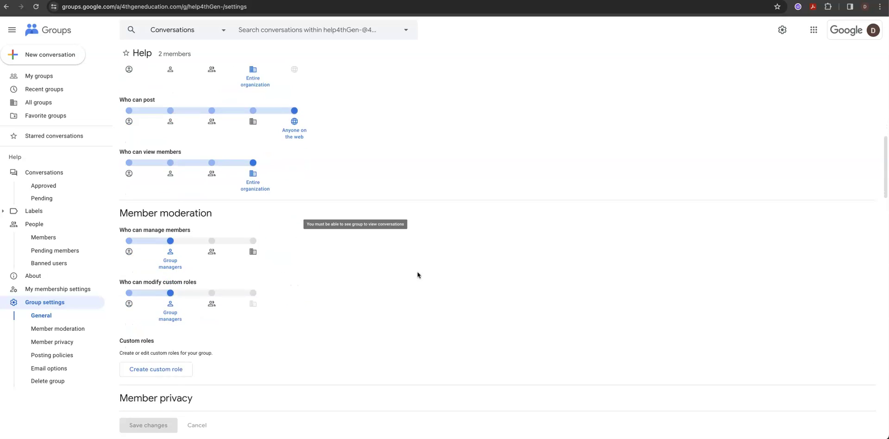
scroll(420, 275, "down", 3)
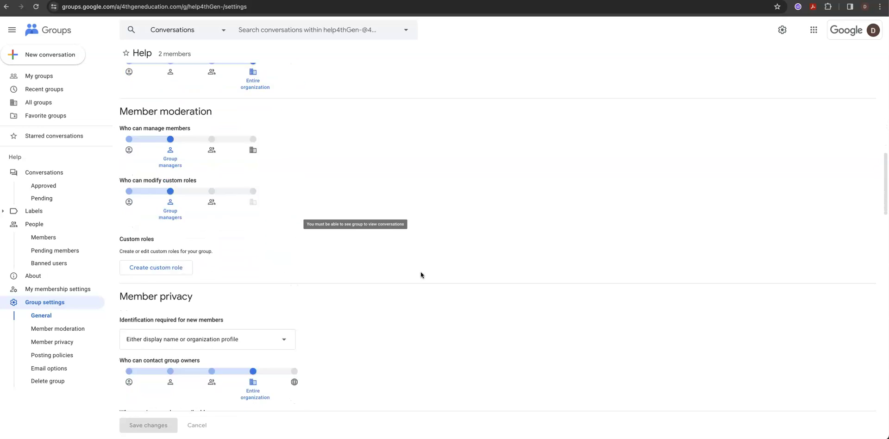
scroll(420, 275, "up", 2)
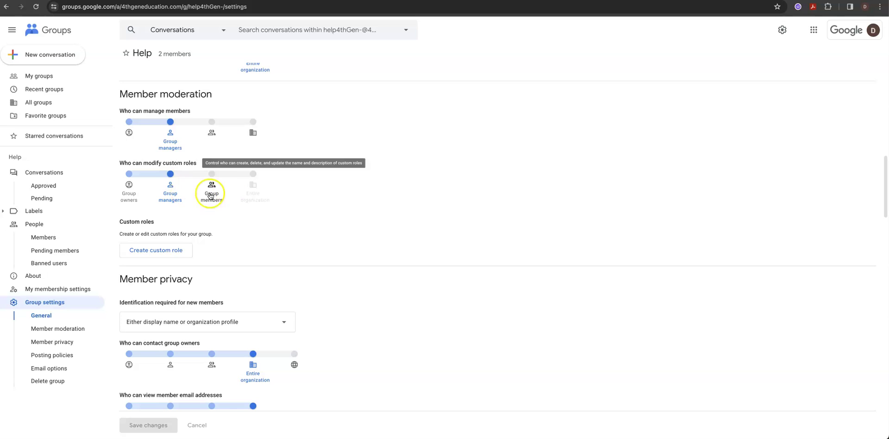
scroll(433, 210, "down", 7)
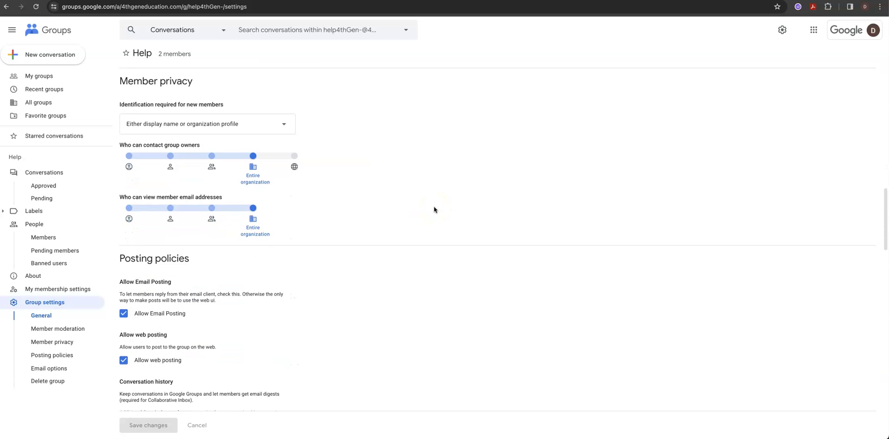
scroll(433, 209, "down", 3)
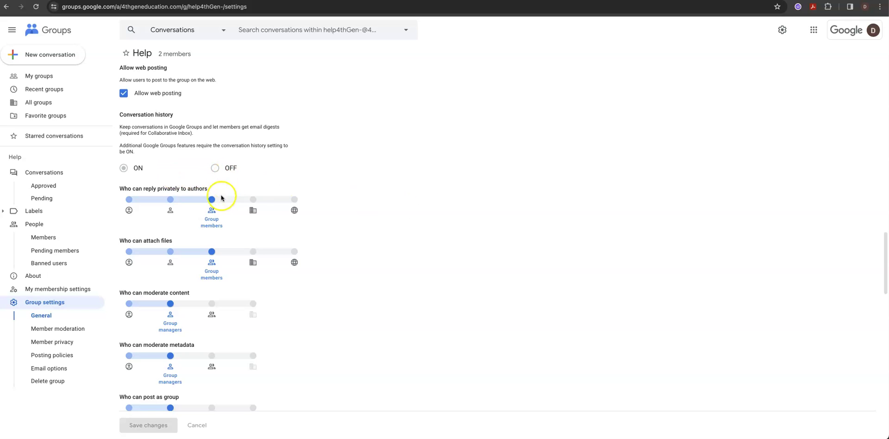
scroll(357, 198, "down", 1)
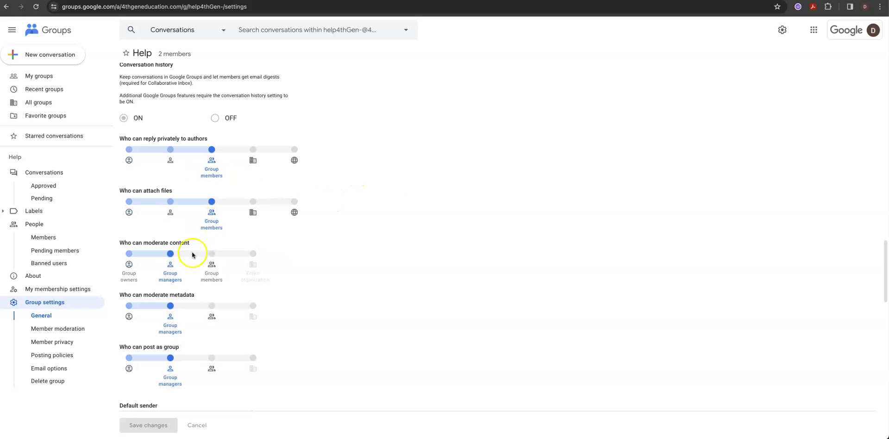
scroll(243, 272, "down", 4)
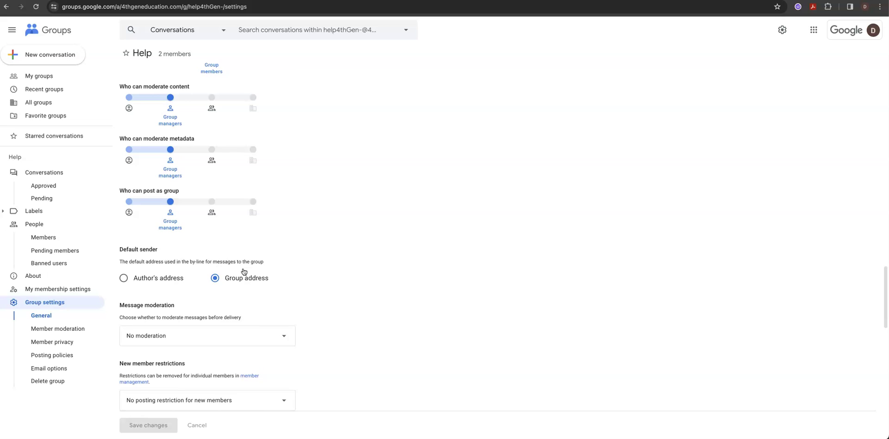
Set the Help group's message moderation to Moderate messages from non-members.
scroll(225, 258, "down", 2)
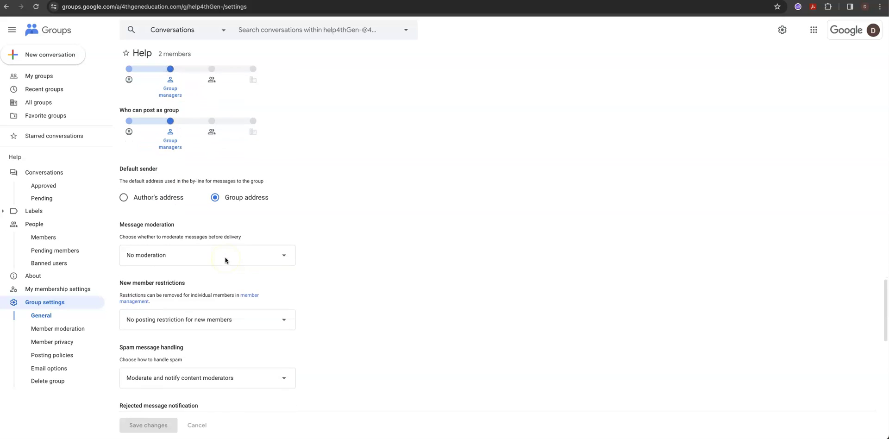
left_click(280, 232)
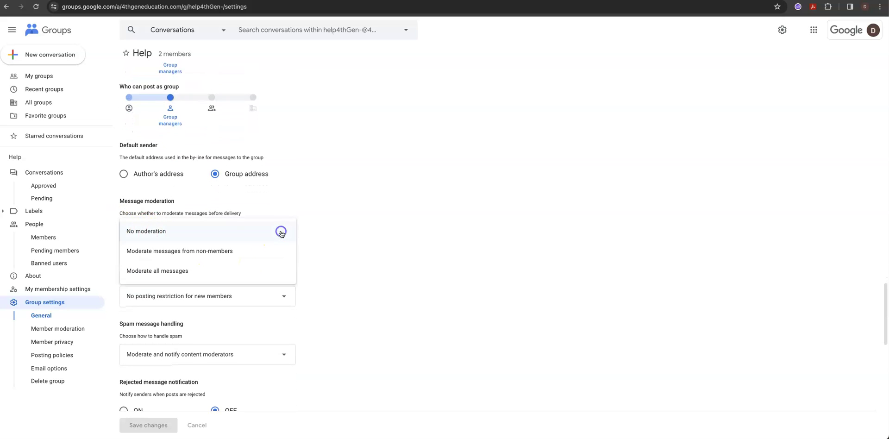
left_click(225, 252)
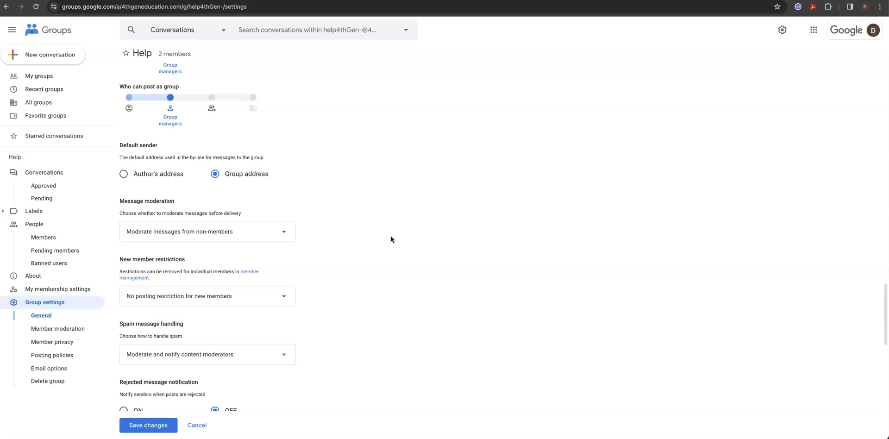
scroll(397, 230, "down", 1)
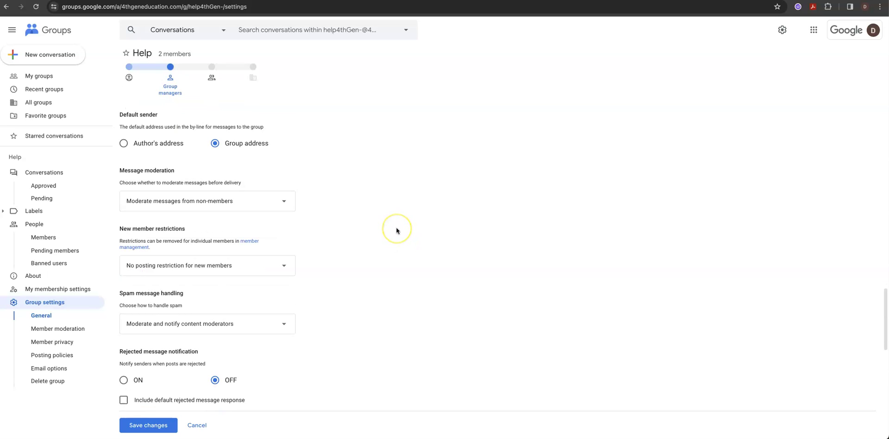
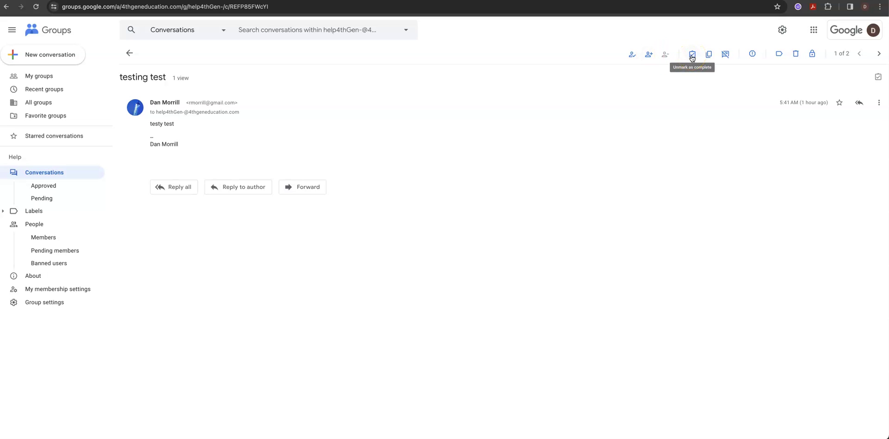
Examine the status options for the "testing test" conversation, including Mark as duplicate.
left_click(706, 59)
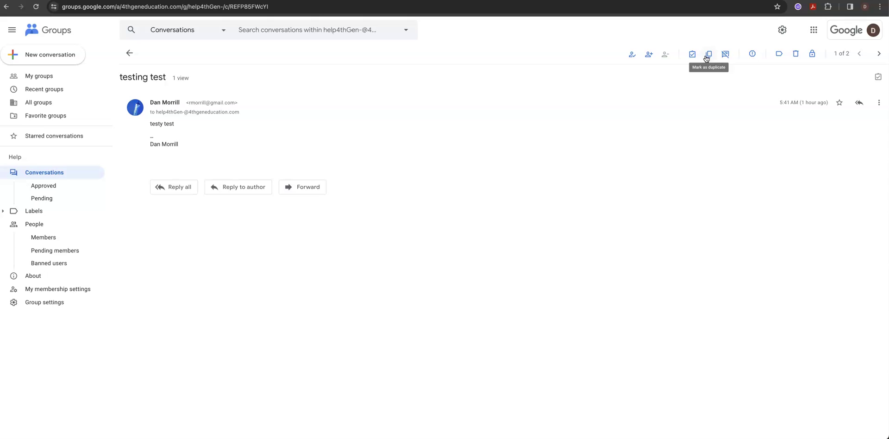
left_click(725, 56)
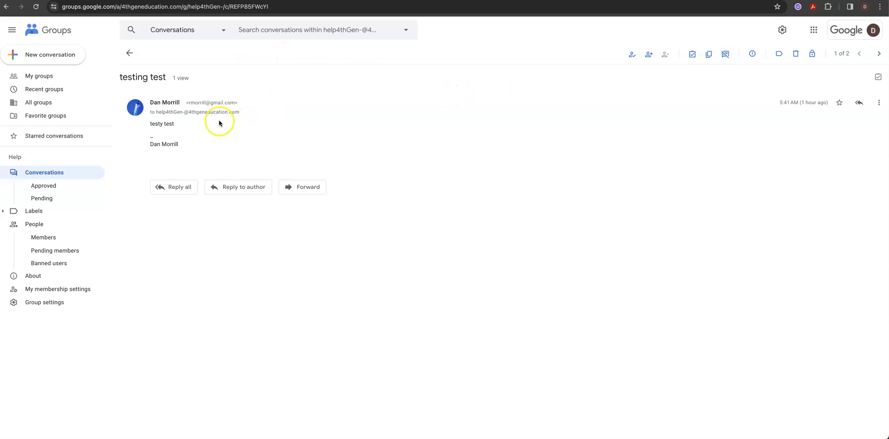
View the Help group's approved conversations and its pending messages.
left_click(51, 186)
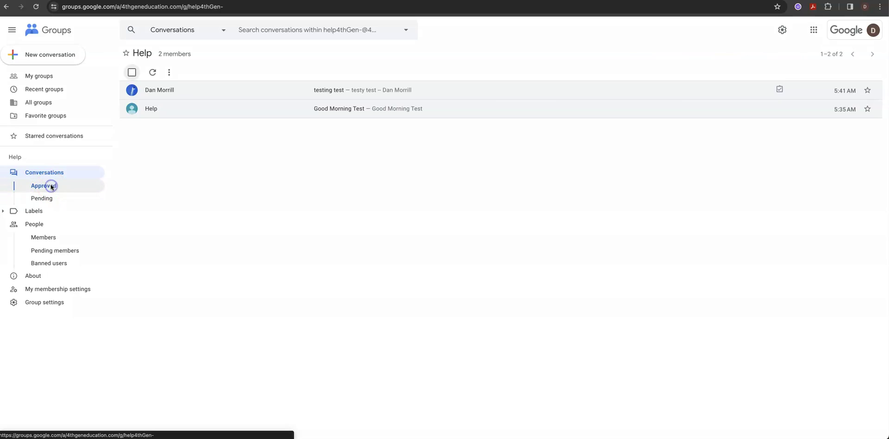
left_click(47, 199)
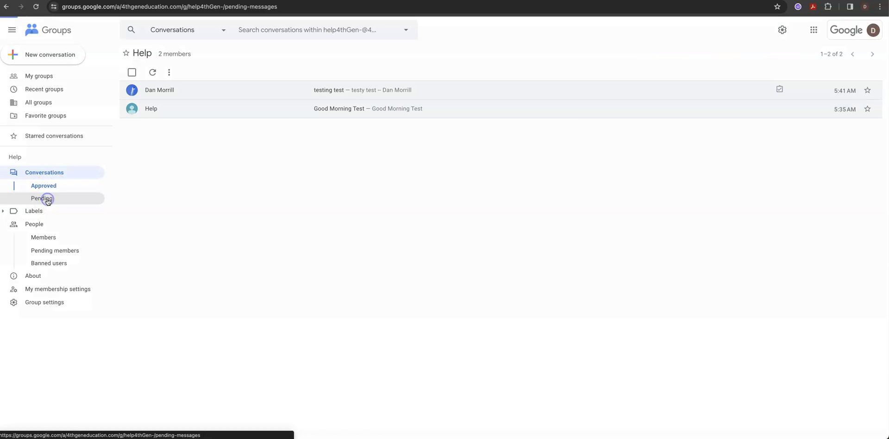
Review the Help group's labels, members, pending members, banned users and About information.
left_click(42, 213)
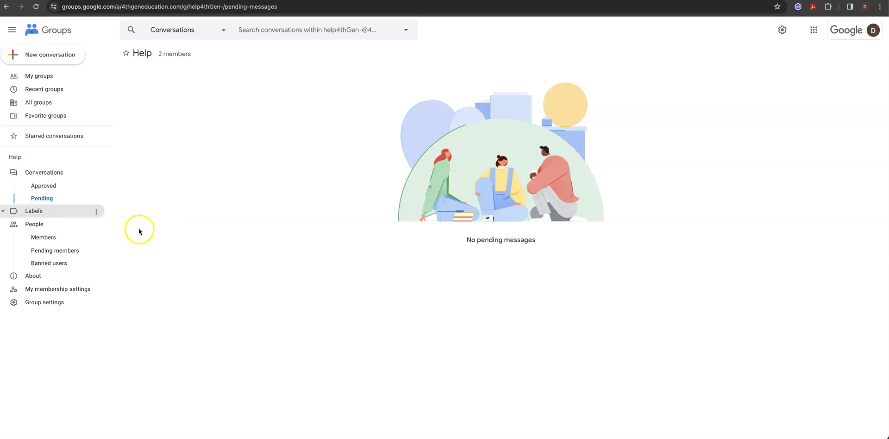
left_click(48, 239)
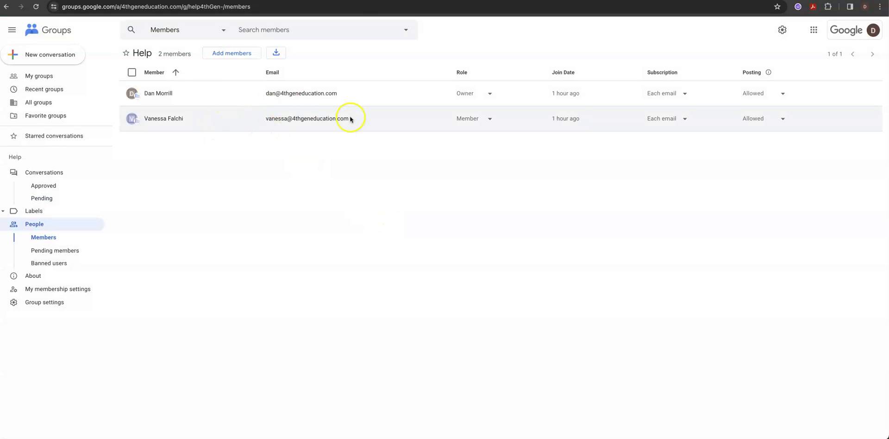
left_click(66, 252)
left_click(60, 266)
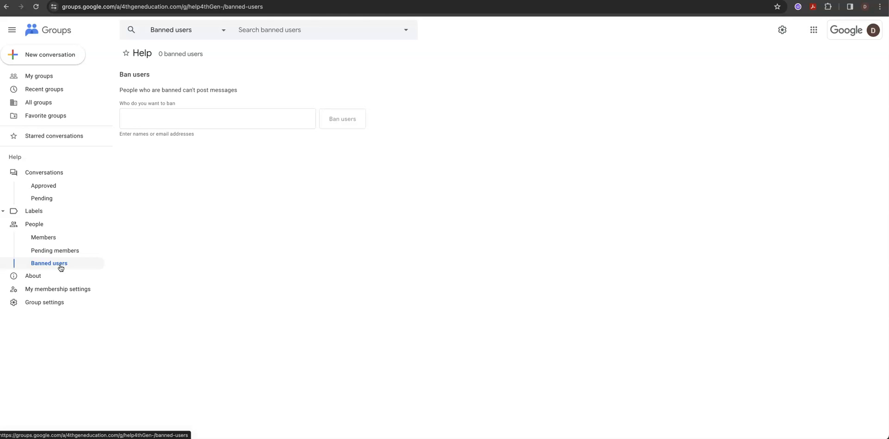
left_click(61, 266)
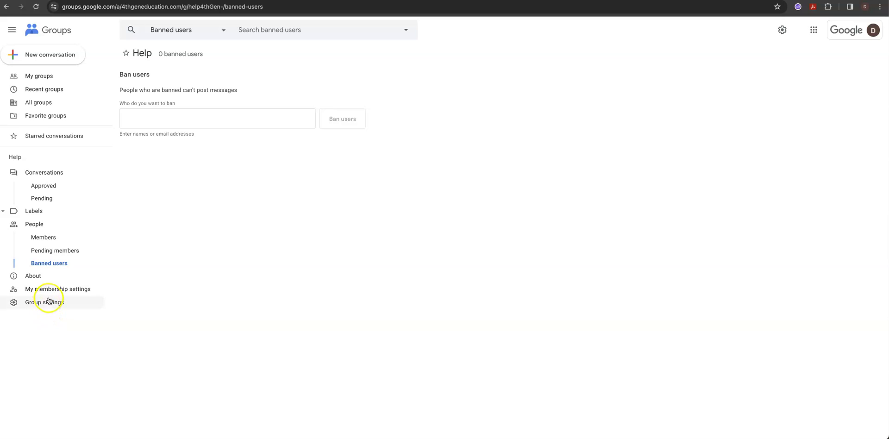
left_click(30, 276)
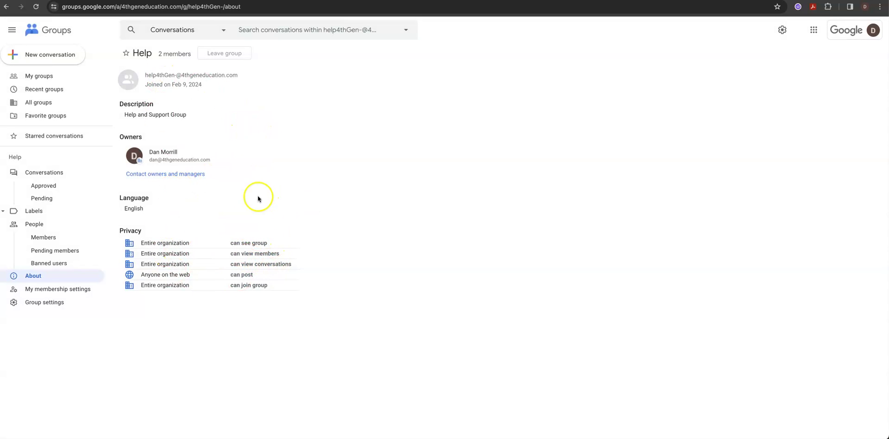
Permanently delete the testing group from its group settings.
left_click(42, 76)
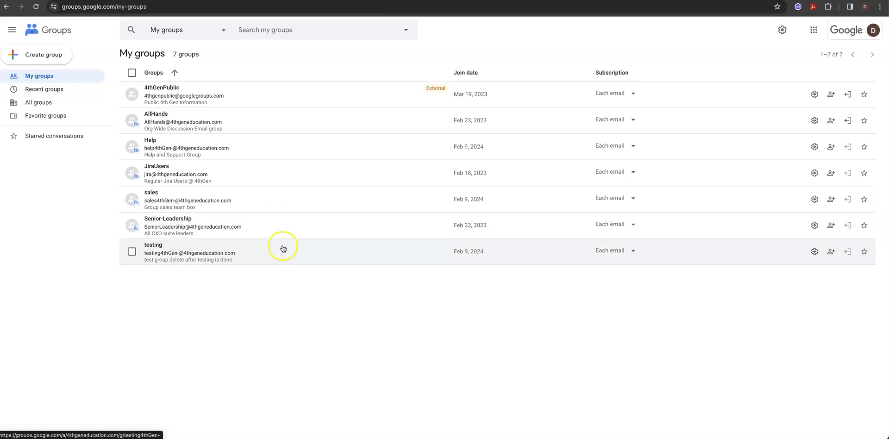
left_click(132, 251)
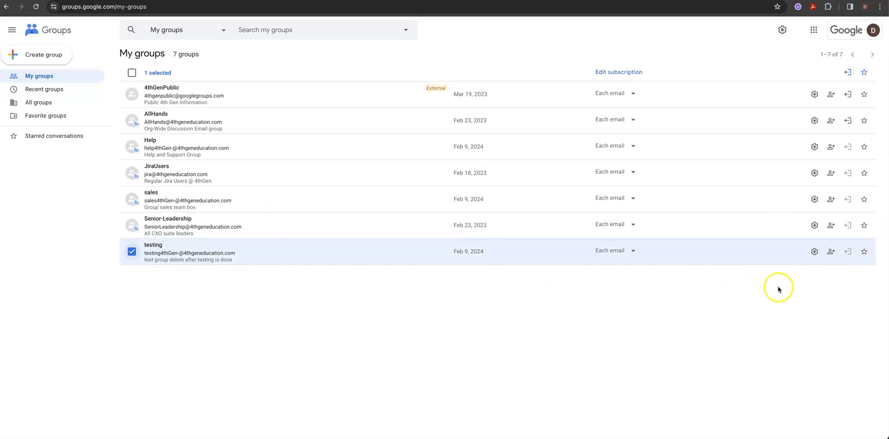
left_click(818, 256)
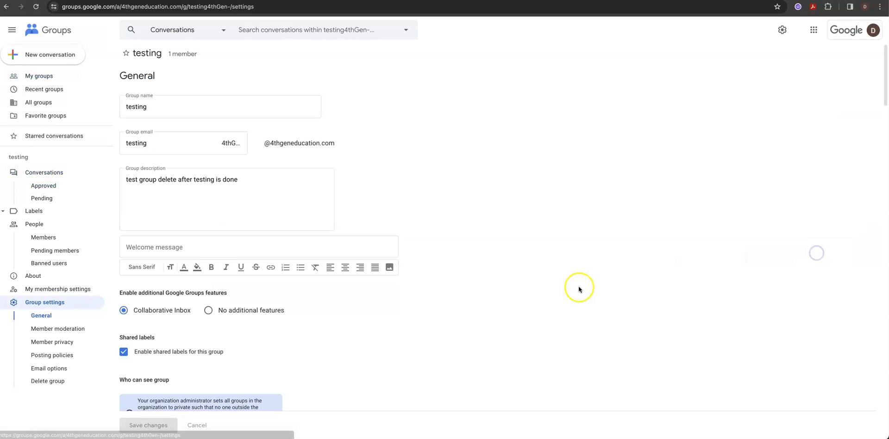
scroll(531, 278, "down", 5)
scroll(529, 276, "down", 20)
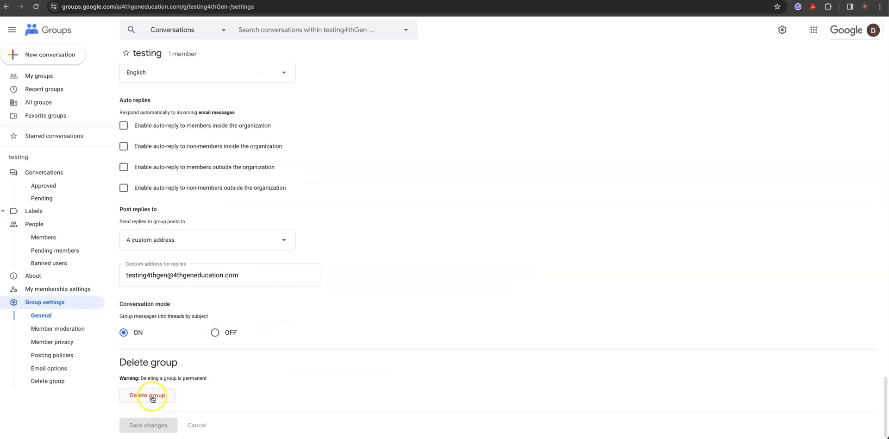
left_click(148, 395)
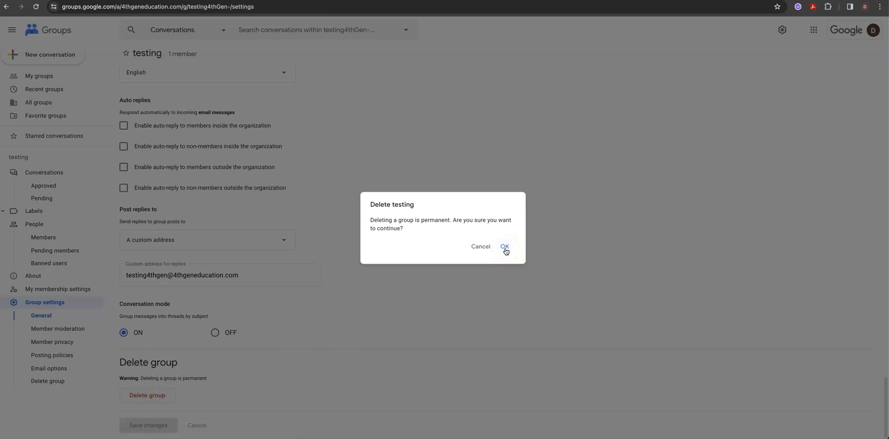
left_click(505, 247)
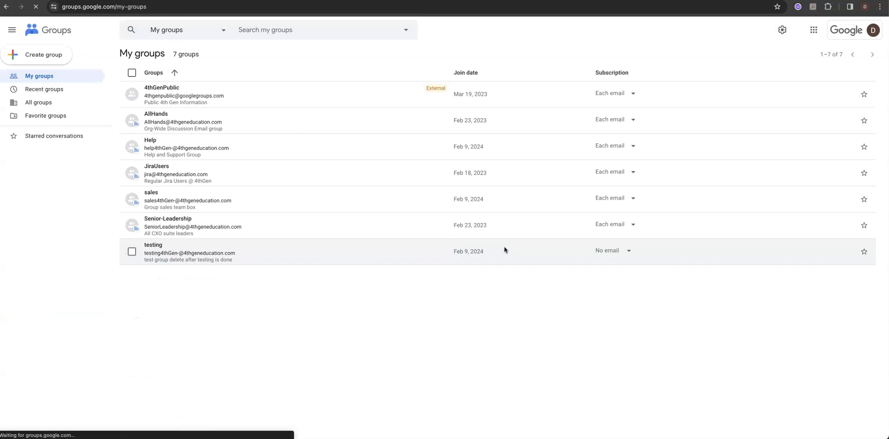
left_click(397, 221)
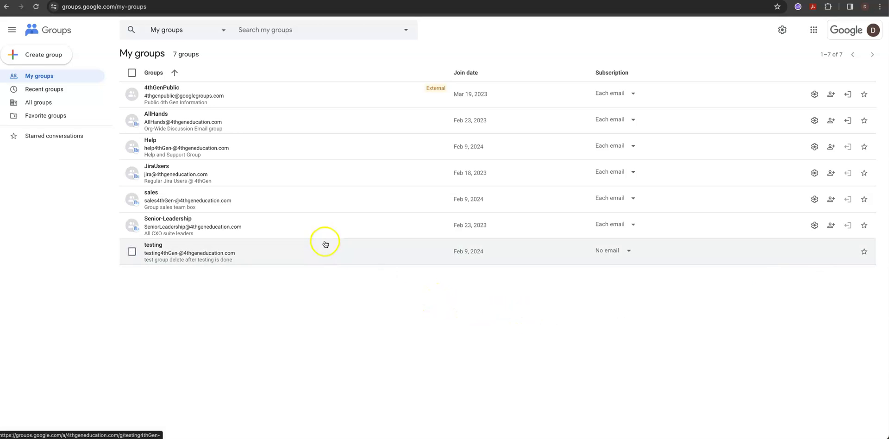
View the sales group's approved conversations and return to the list of my groups.
left_click(224, 201)
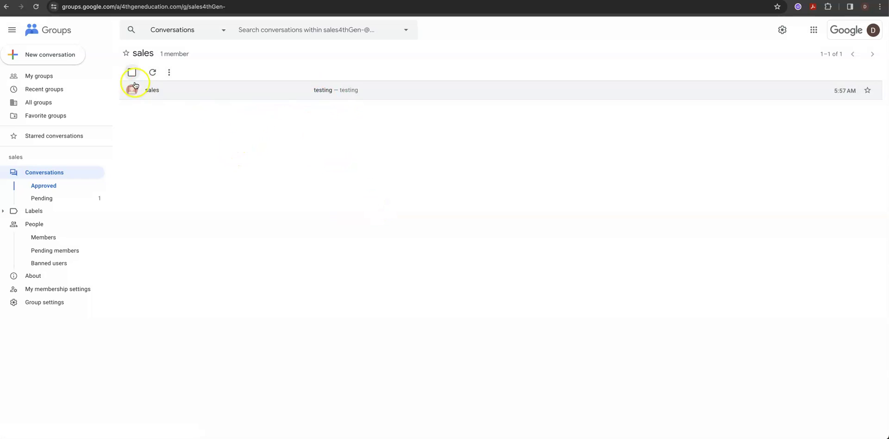
left_click(46, 75)
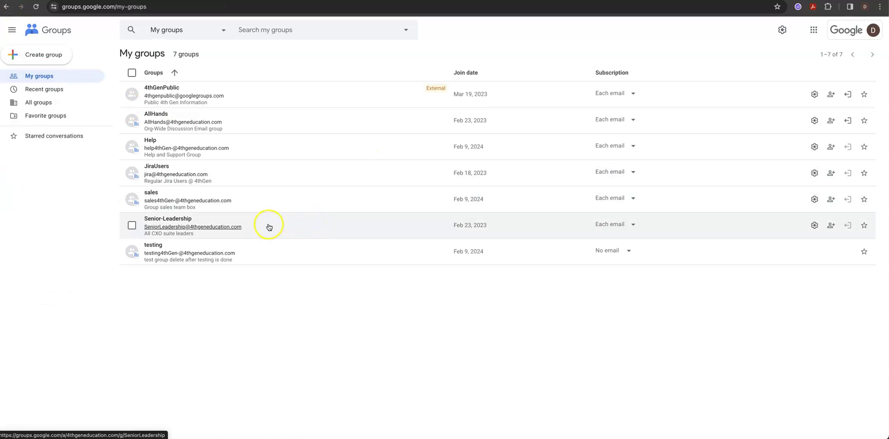
left_click_drag(235, 201, 204, 200)
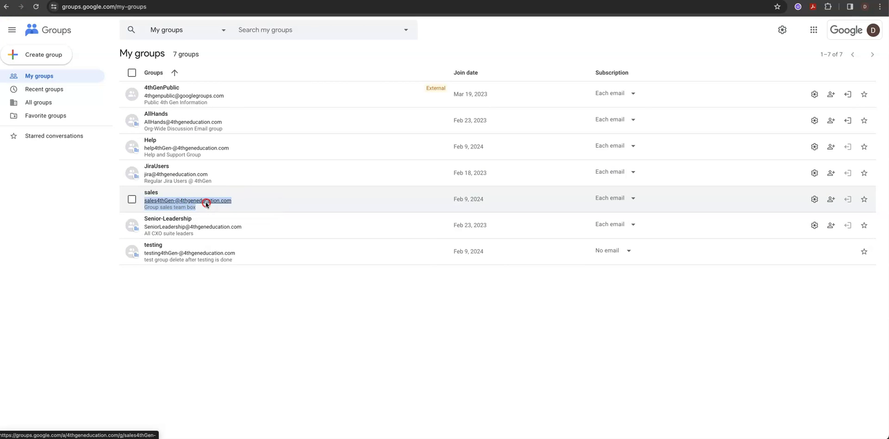
right_click(218, 202)
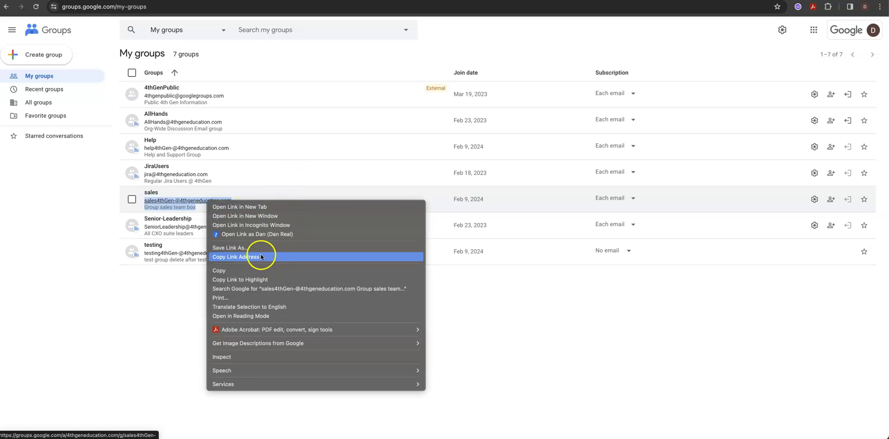
left_click(179, 299)
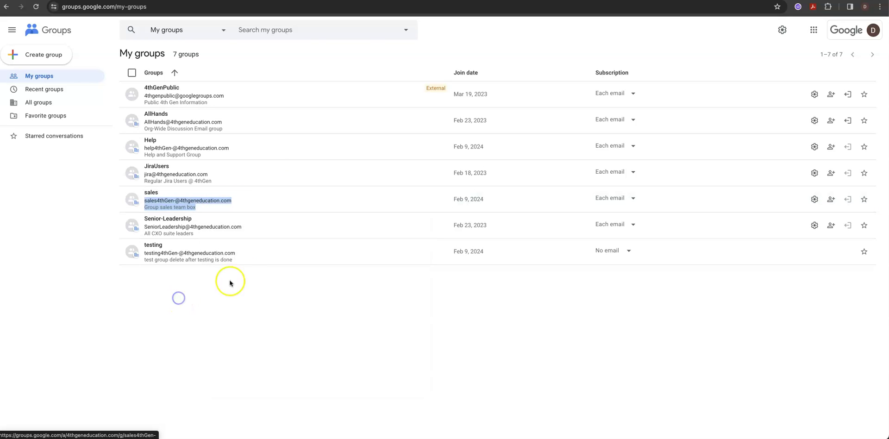
left_click(257, 283)
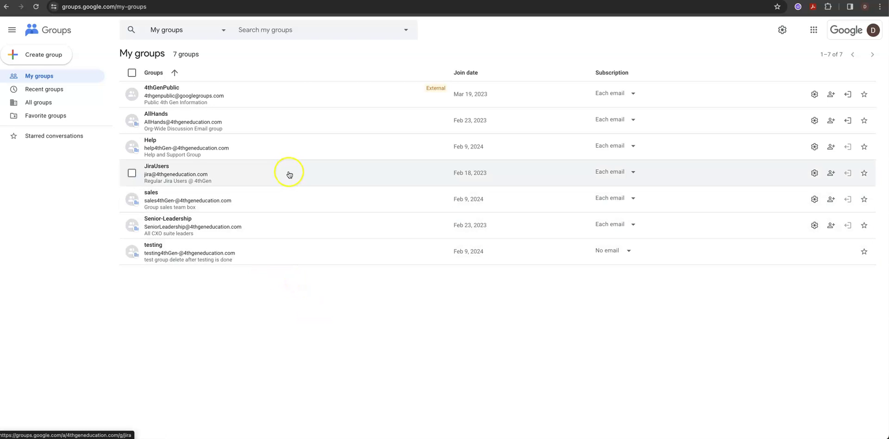
Open the sales group's settings and review its Collaborative Inbox, shared labels and group access options.
left_click(815, 199)
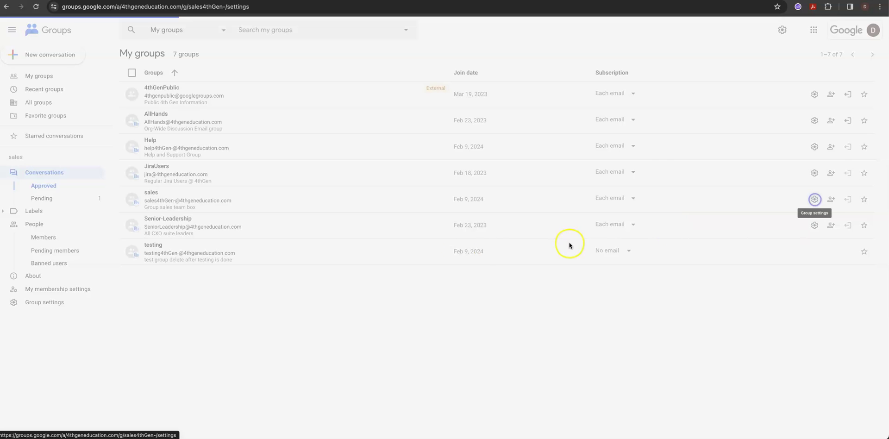
scroll(355, 242, "down", 3)
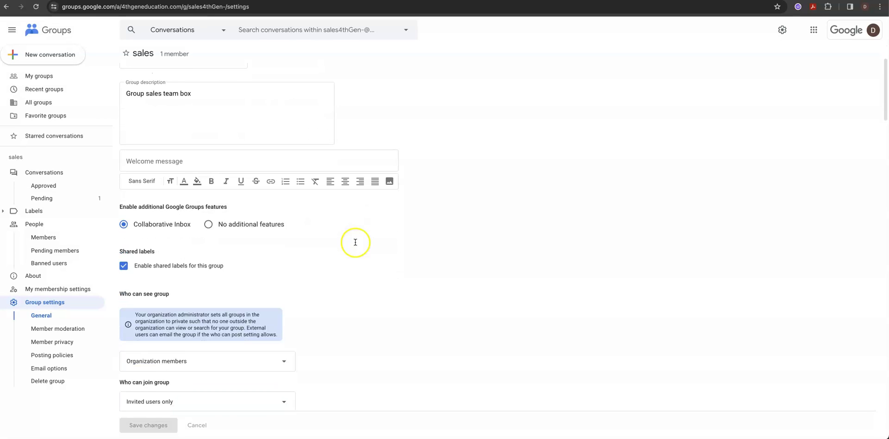
scroll(355, 242, "down", 2)
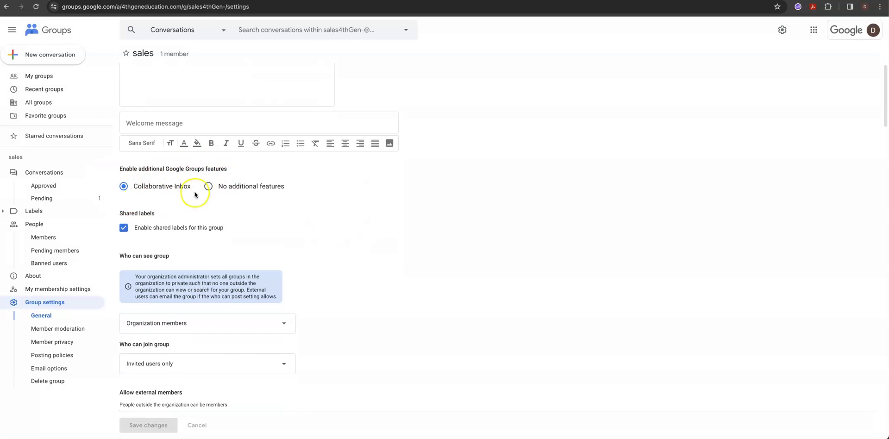